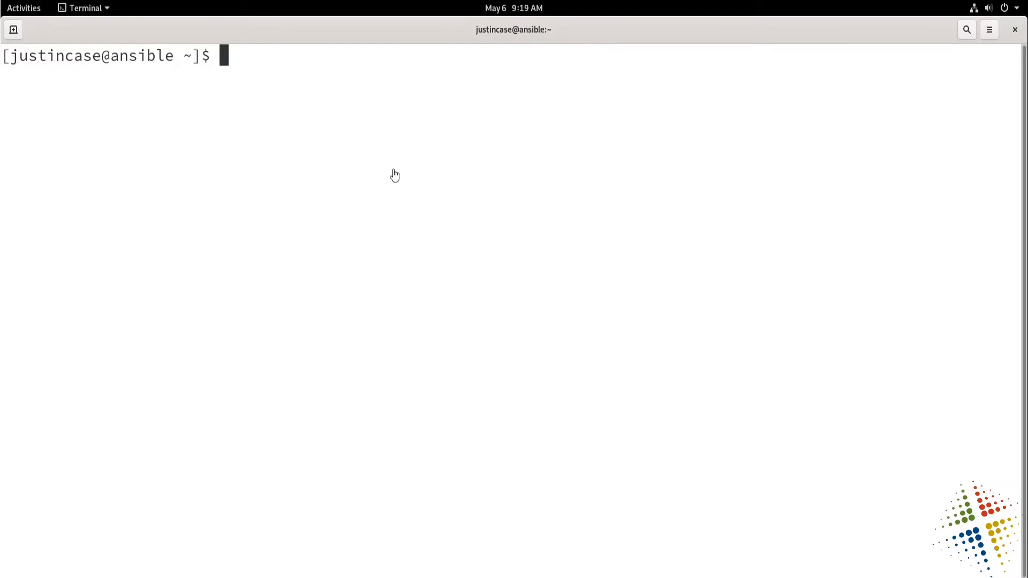
Display the contents of /etc/redhat-release to check the installed operating system release.
text(cat /etc/re)
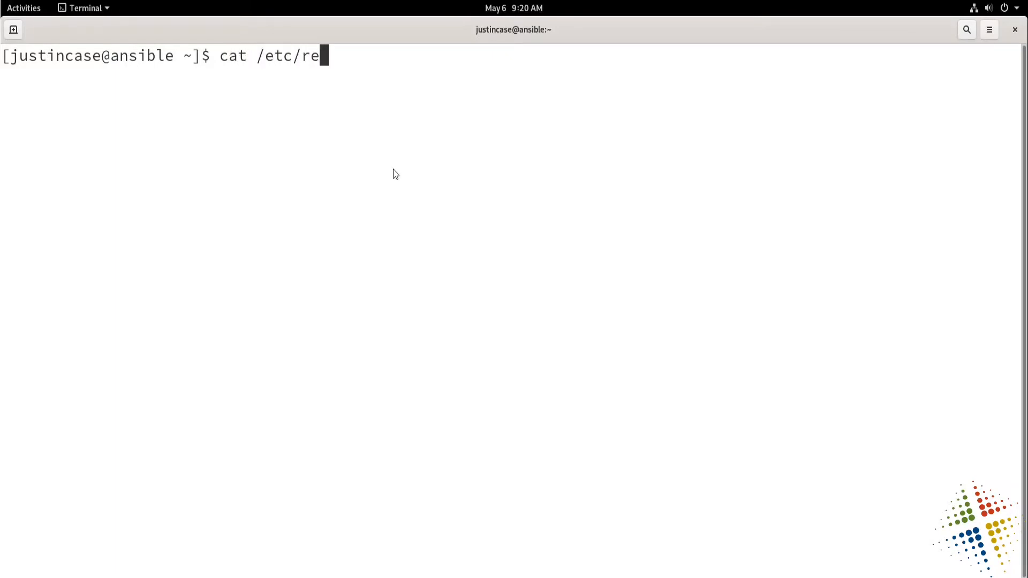
text(d)
key(Tab)
key(Return)
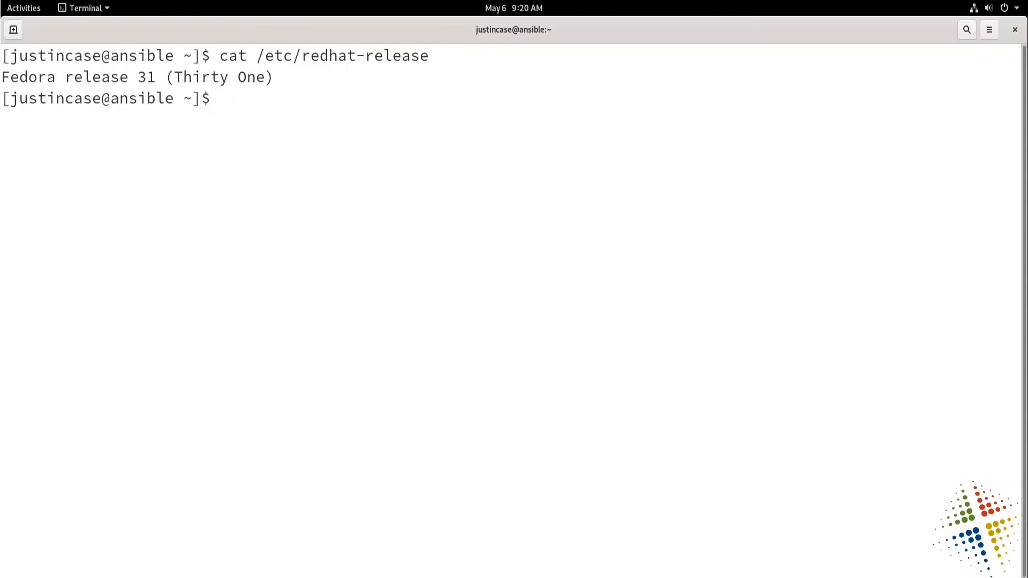
Install the snapd package with dnf as superuser, entering the sudo password and accepting the transaction.
text(sudo )
text(dn)
text(f )
text(infa)
key(BackSpace)
key(BackSpace)
text(stall snapd)
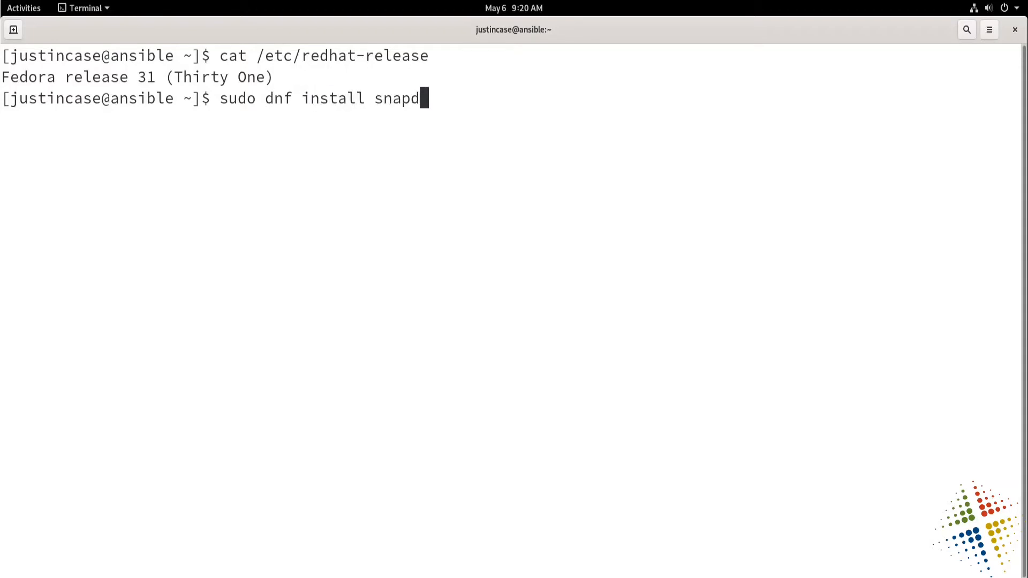
key(Return)
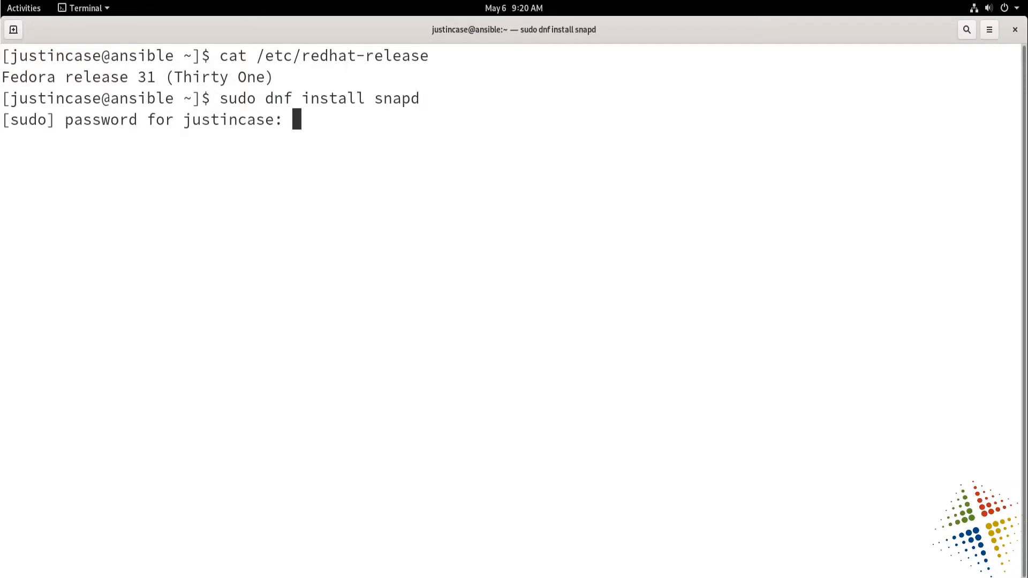
key(Return)
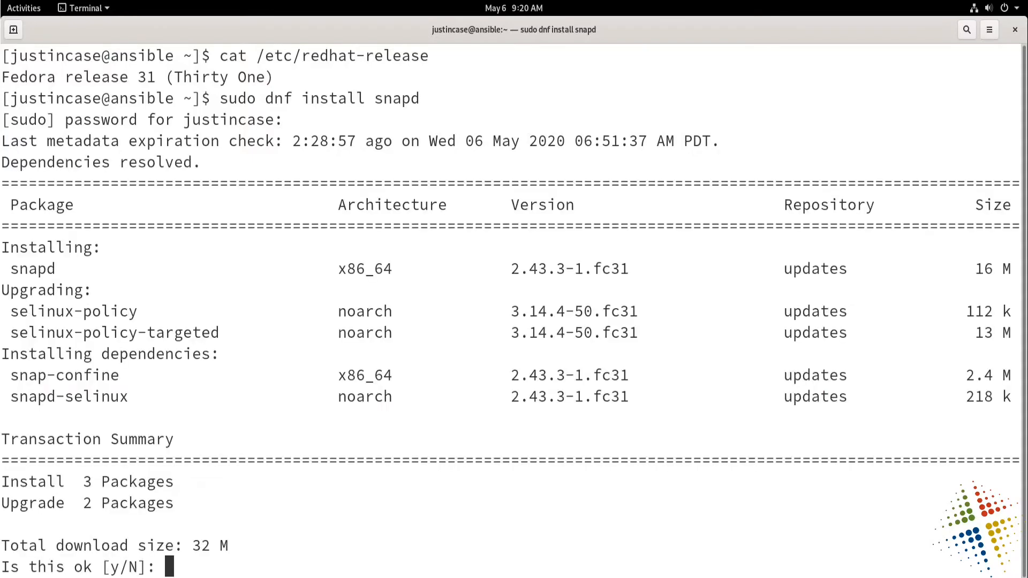
text(y)
key(Return)
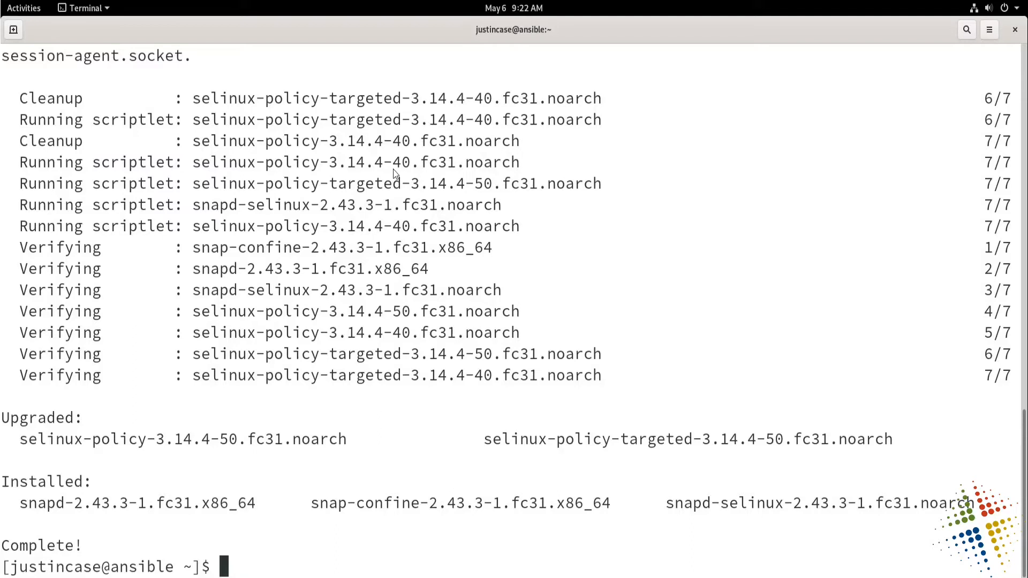
Create a symbolic link with sudo at /snap pointing to /var/lib/snapd/snap.
text(sudo ln )
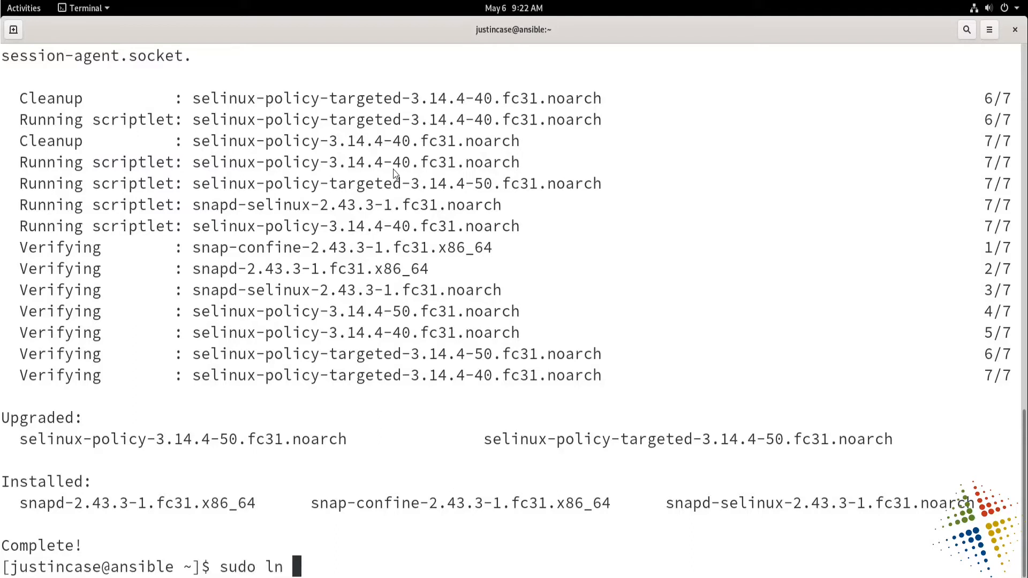
text(-s /)
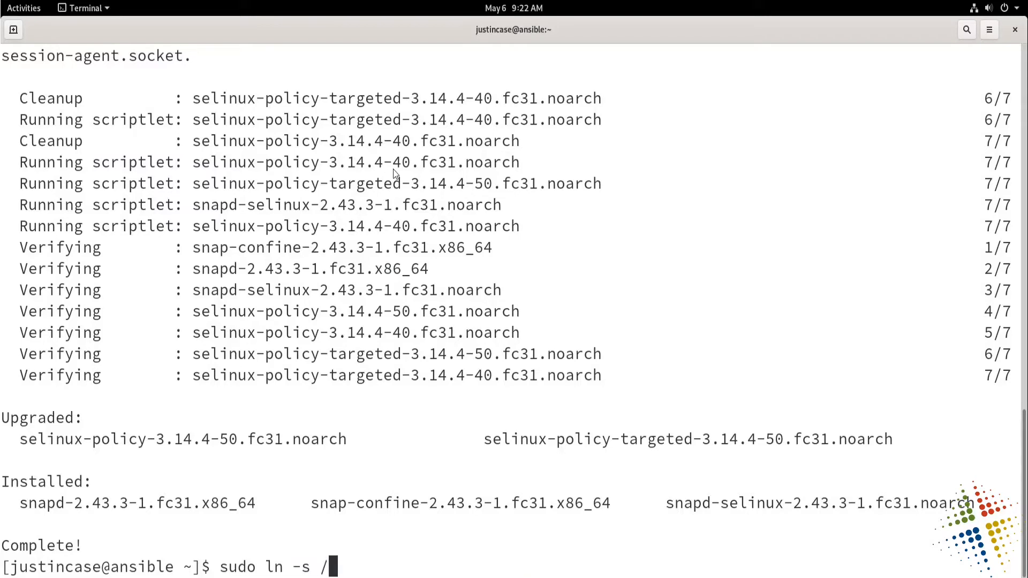
text(var/lib/s)
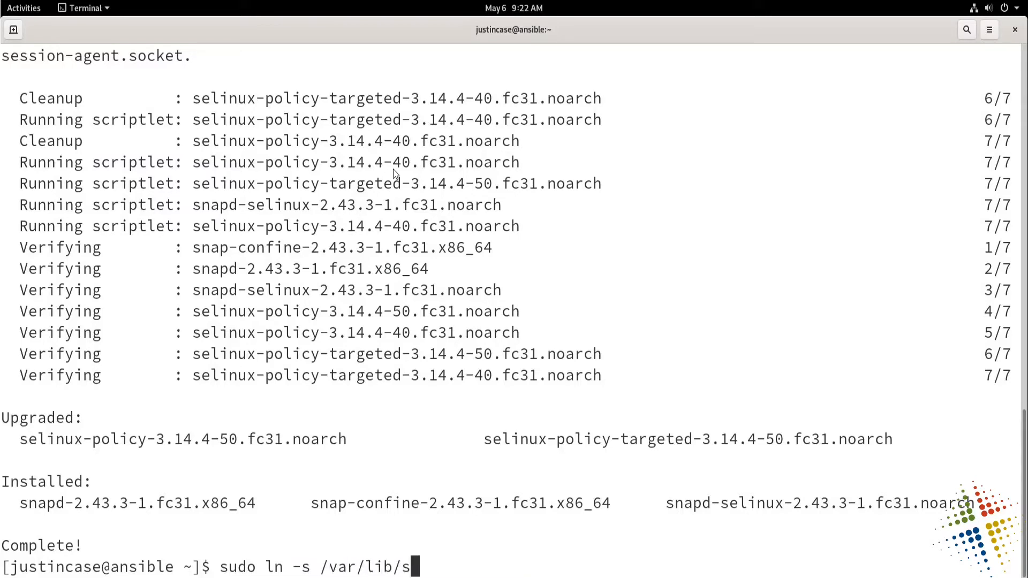
text(napd//snapd//sn)
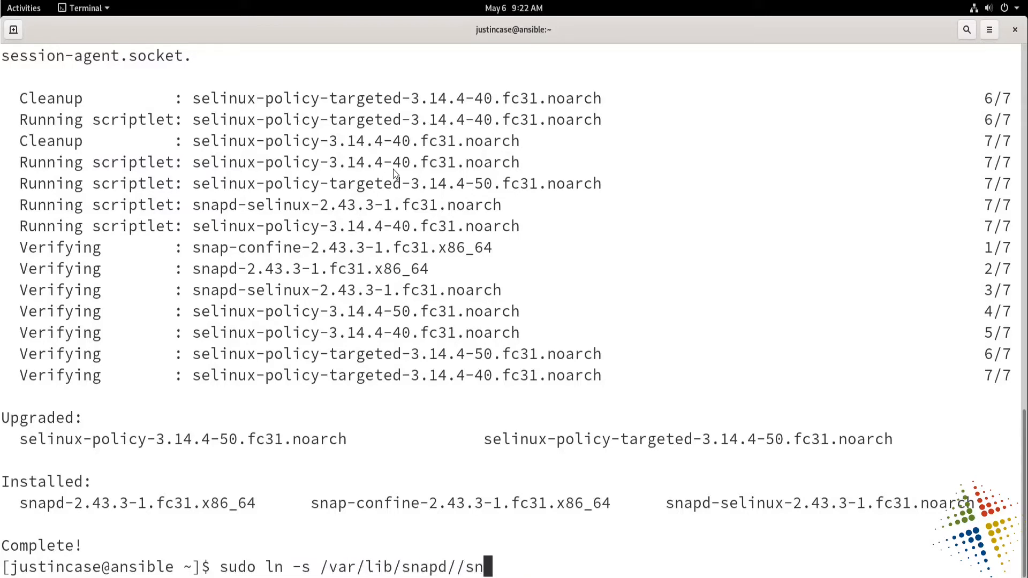
key(BackSpace)
key(BackSpace)
key(BackSpace)
key(BackSpace)
text(s)
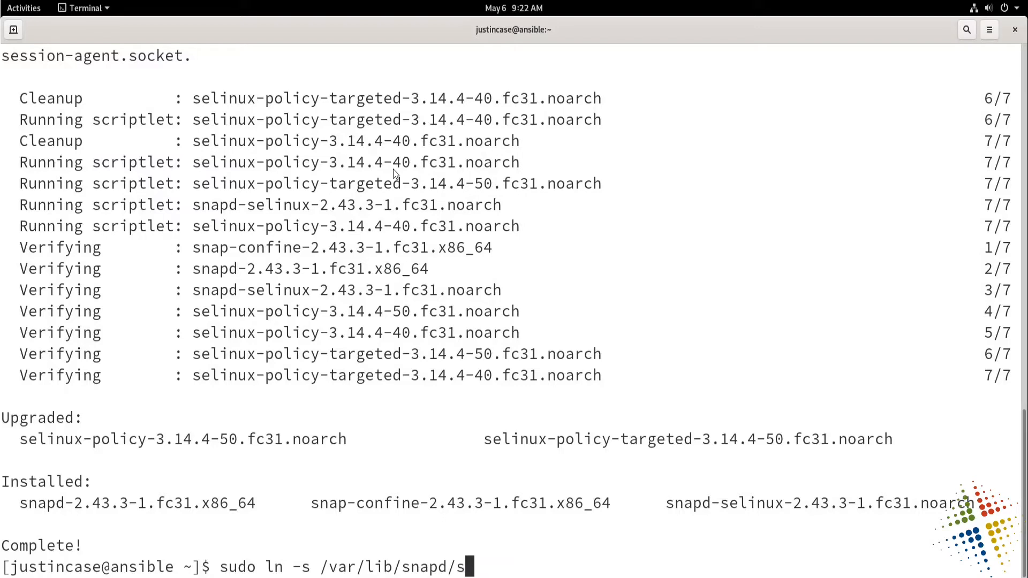
text(nap /)
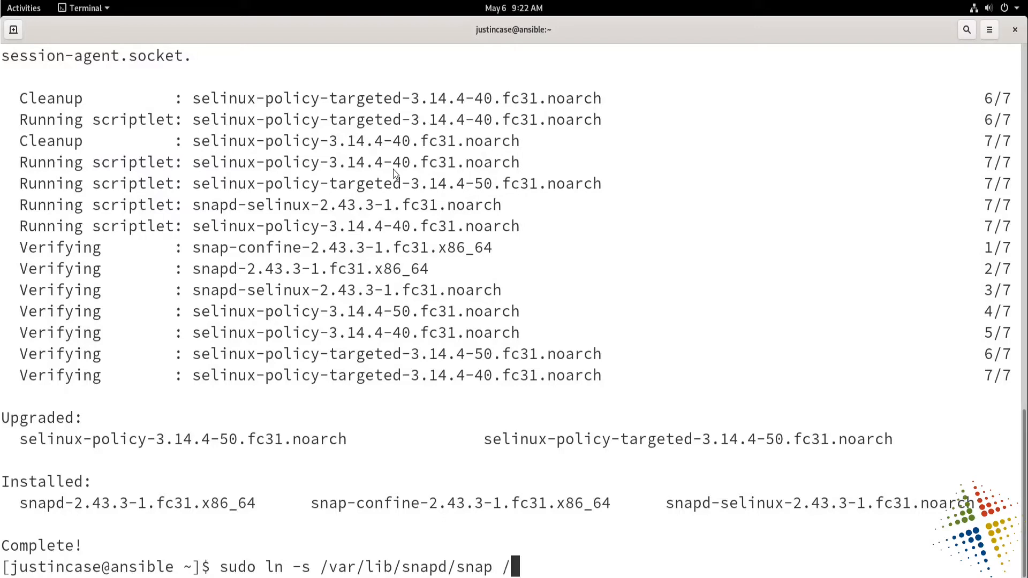
text(snap)
key(Return)
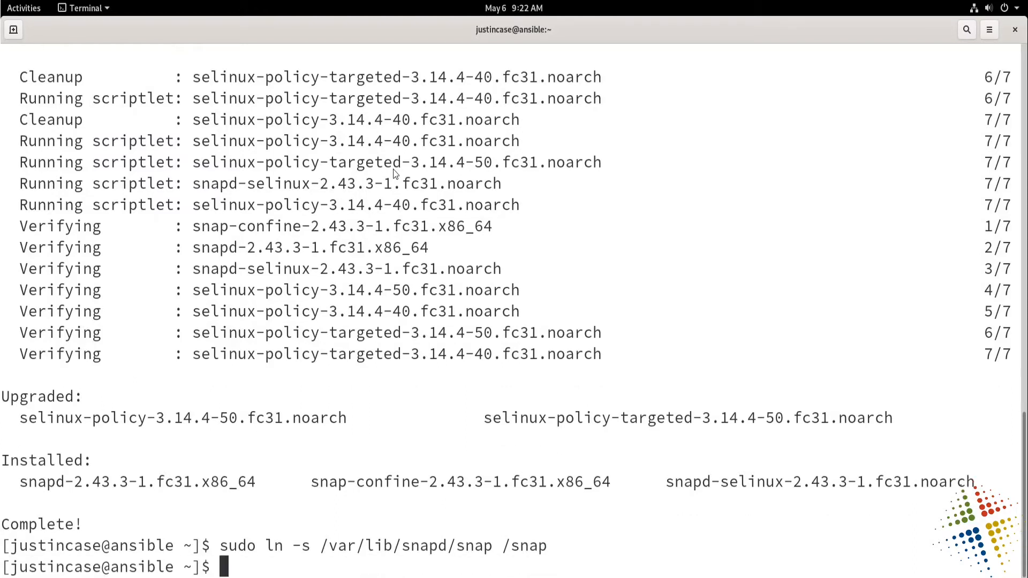
List the root directory and check the snap entry against the link command.
text(ls /)
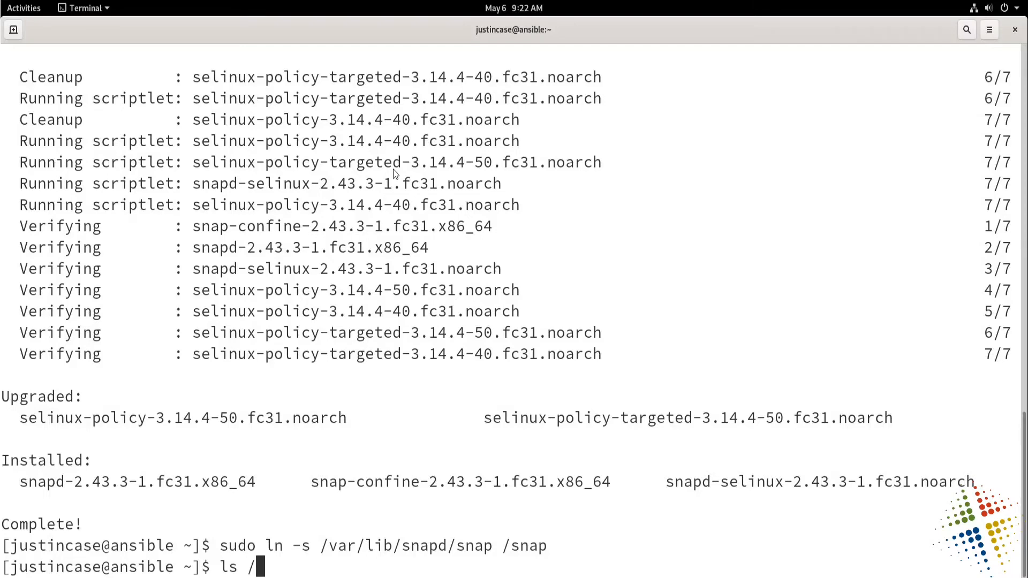
key(Return)
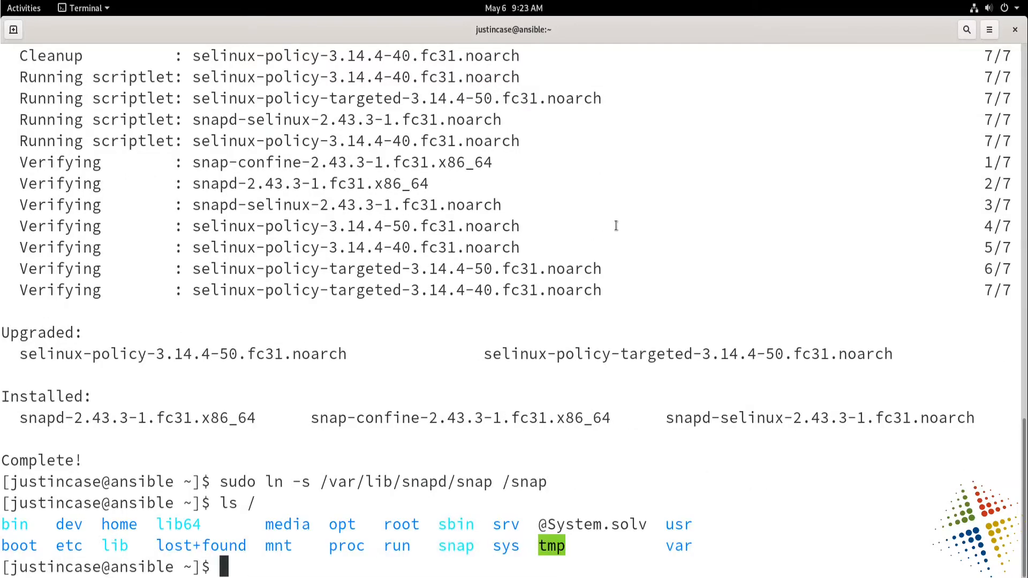
drag(476, 546, 446, 546)
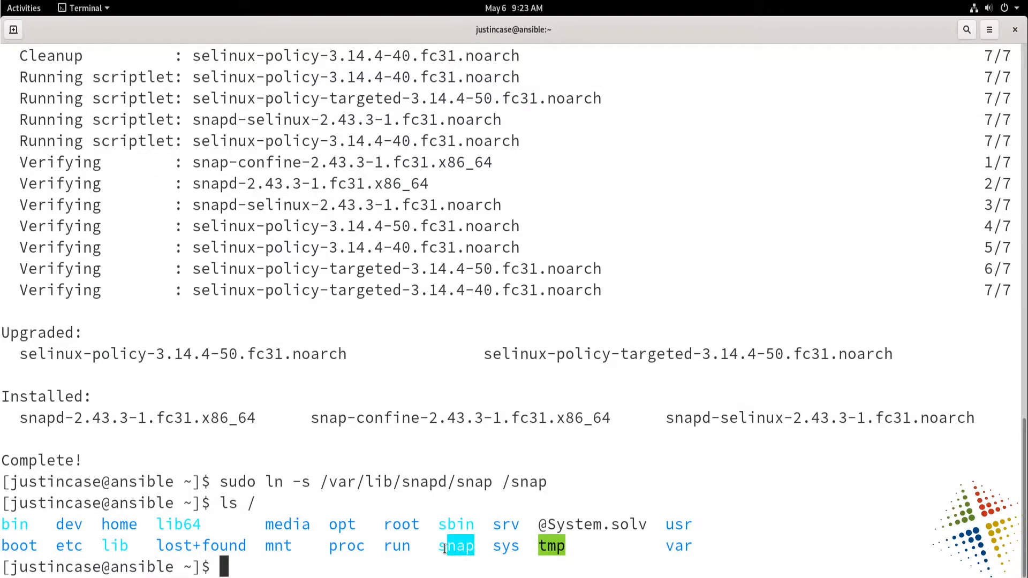
drag(492, 482, 325, 491)
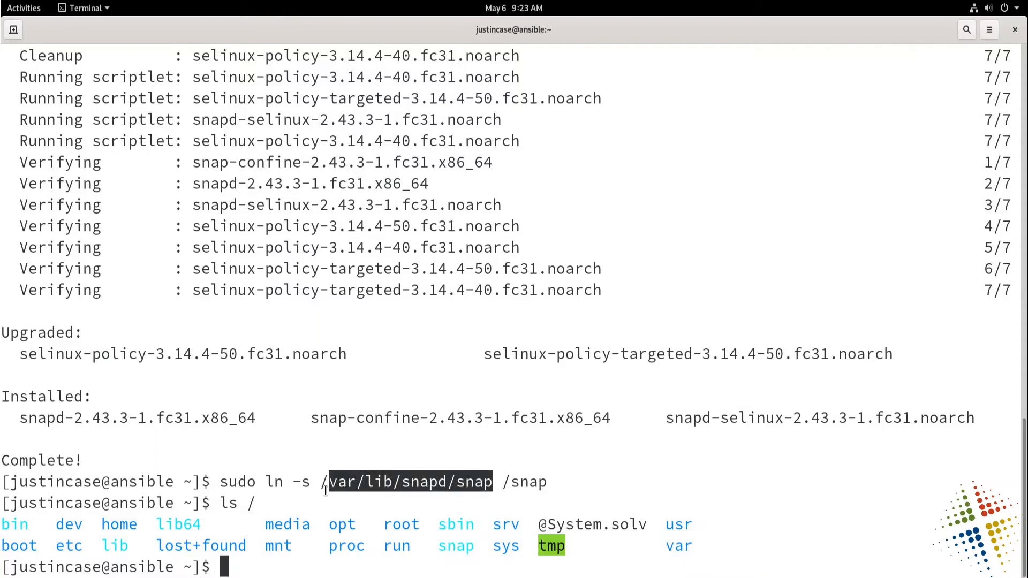
drag(216, 481, 530, 484)
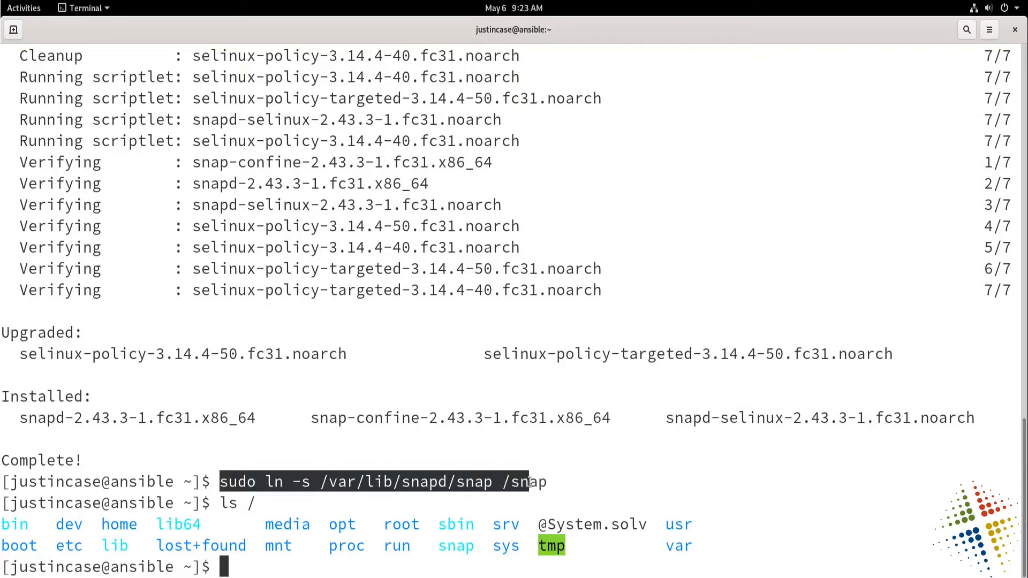
drag(229, 505, 256, 505)
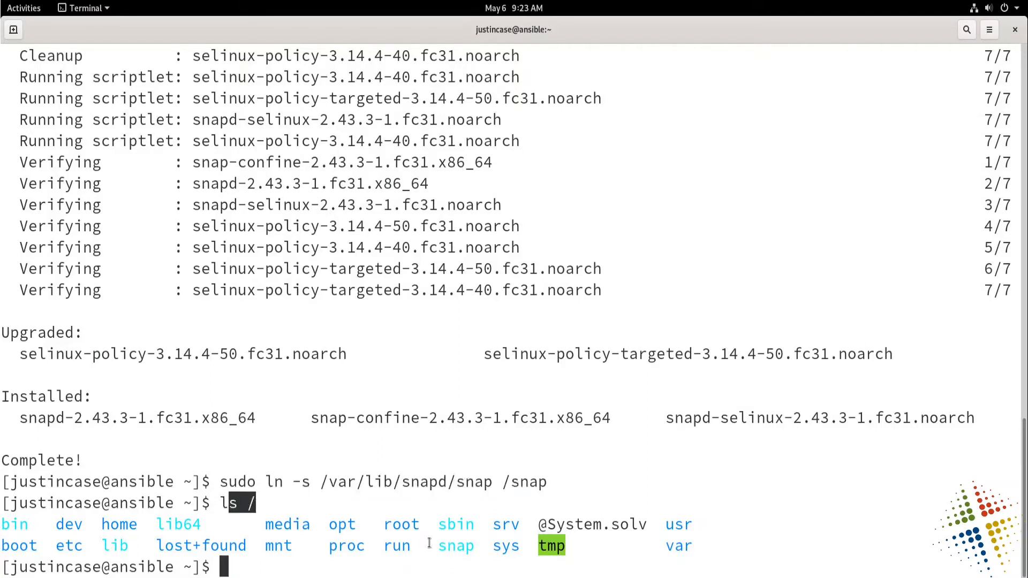
drag(438, 545, 474, 547)
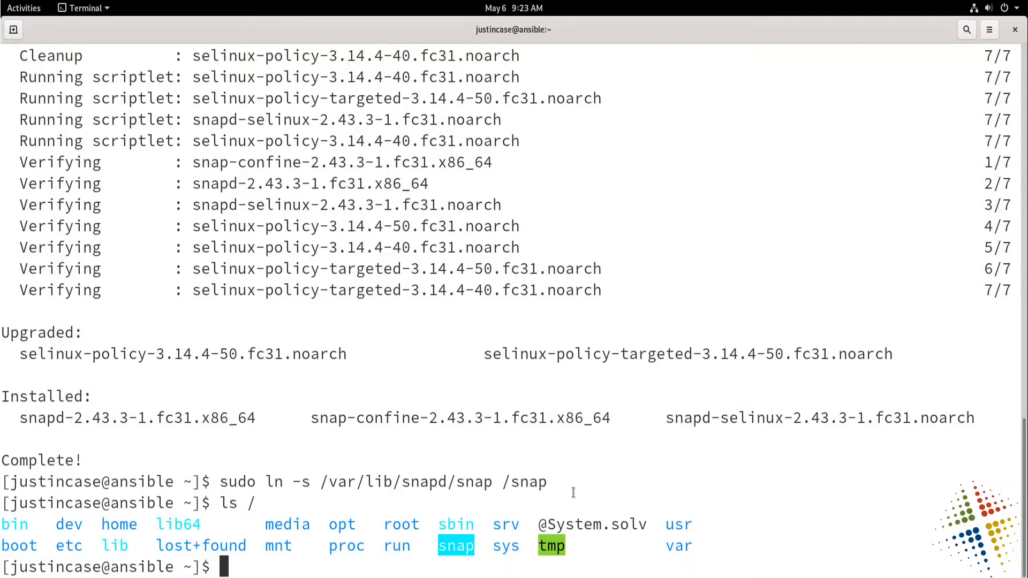
Clear the terminal screen.
click(621, 502)
text(clear)
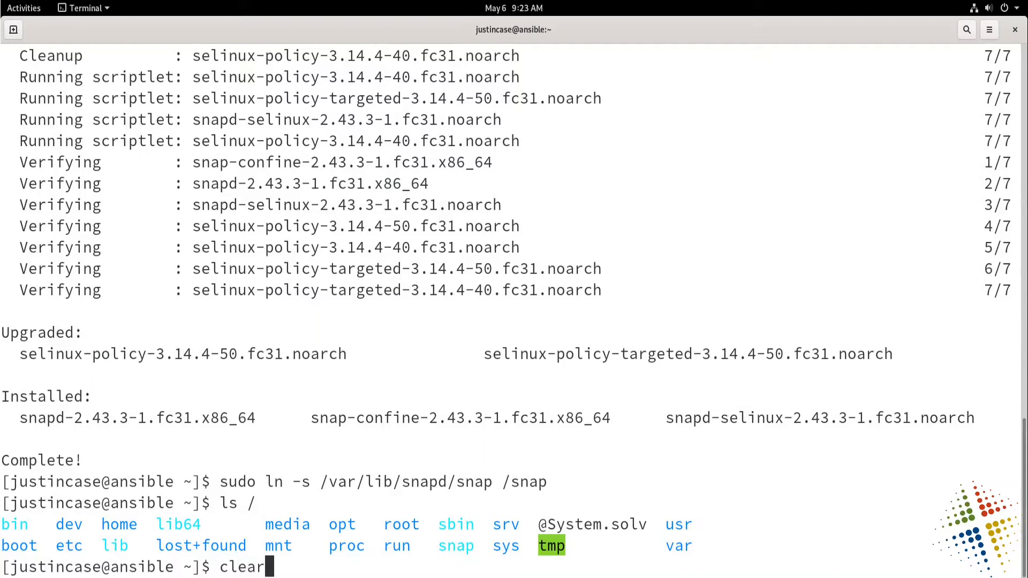
key(Return)
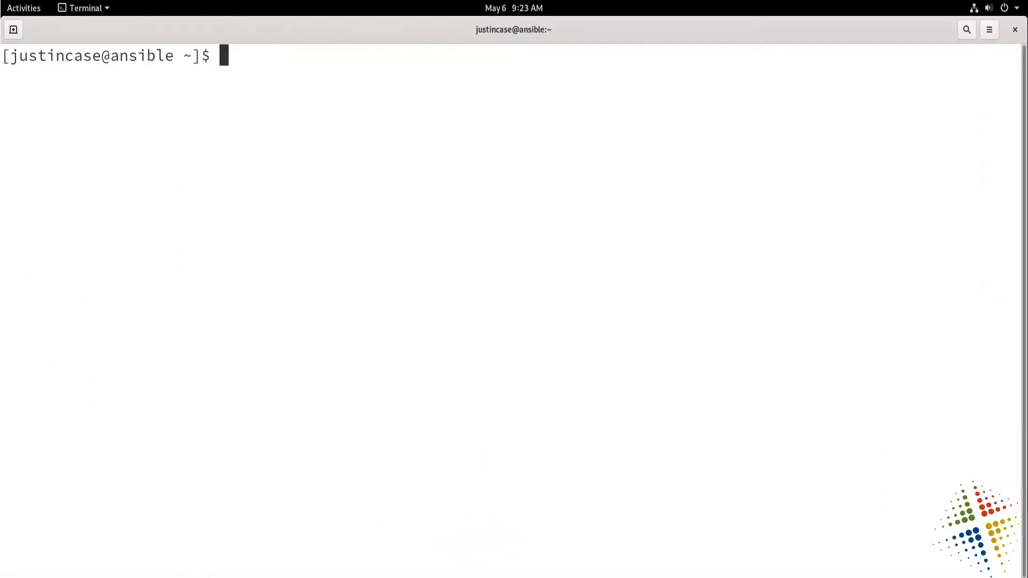
Run sestatus and examine the SELinux status and its current mode.
text(sestu)
key(BackSpace)
text(atus)
key(Return)
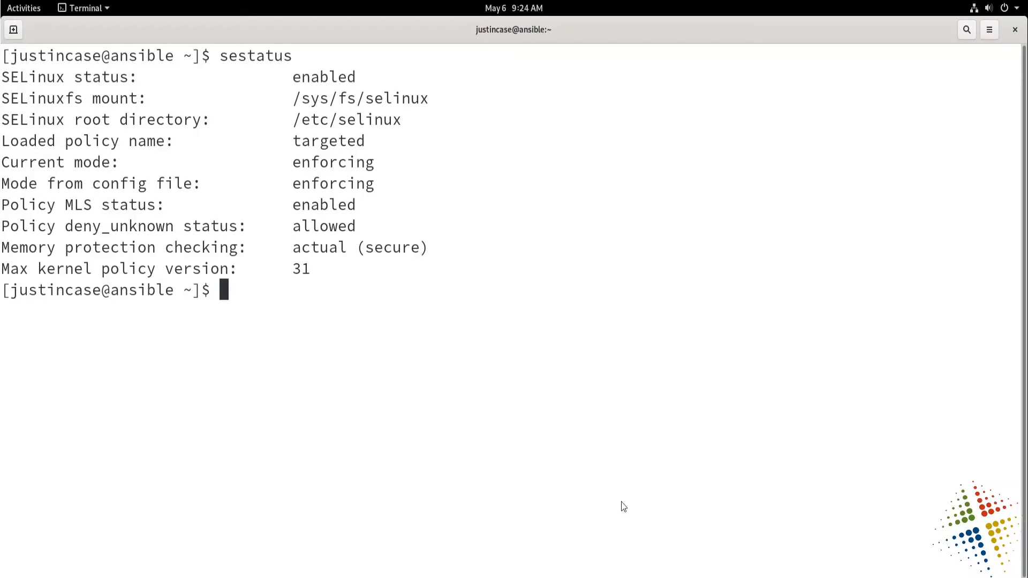
double_click(250, 55)
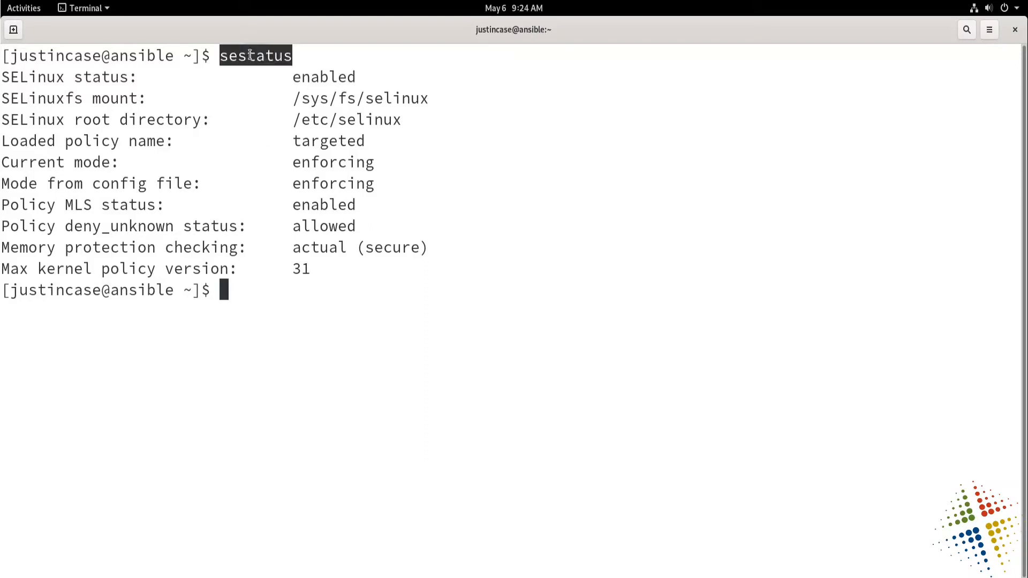
drag(2, 76, 408, 118)
double_click(355, 162)
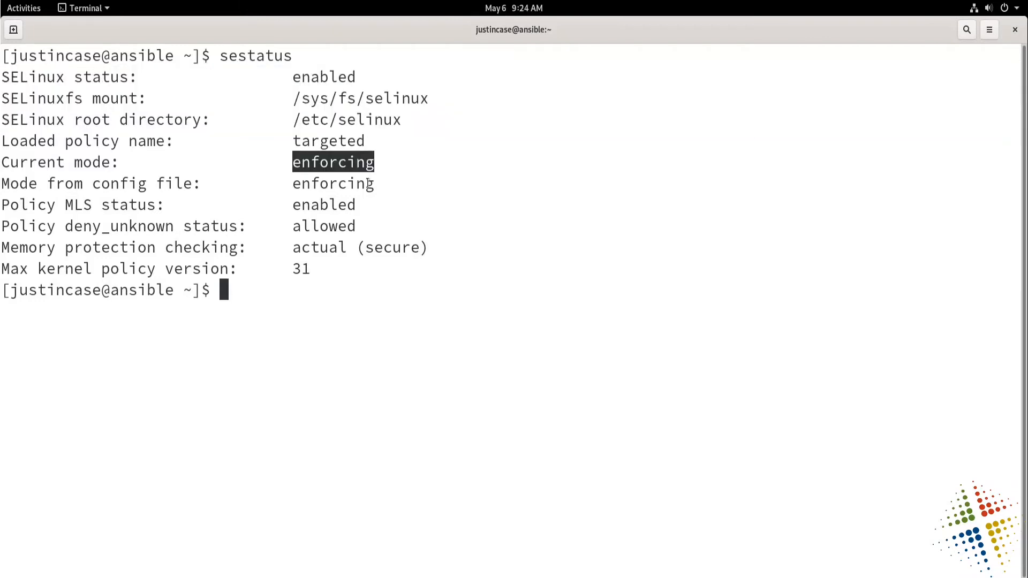
click(331, 316)
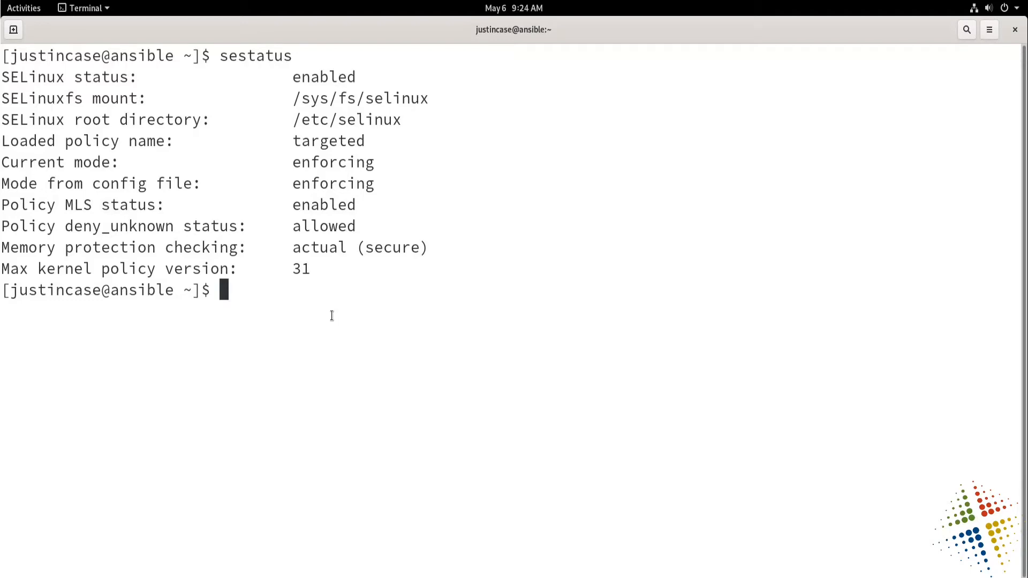
Install the SELinux policy module /usr/share/selinux/packages/snappy.pp.bz2 with semodule -i as superuser.
text(sudo semod)
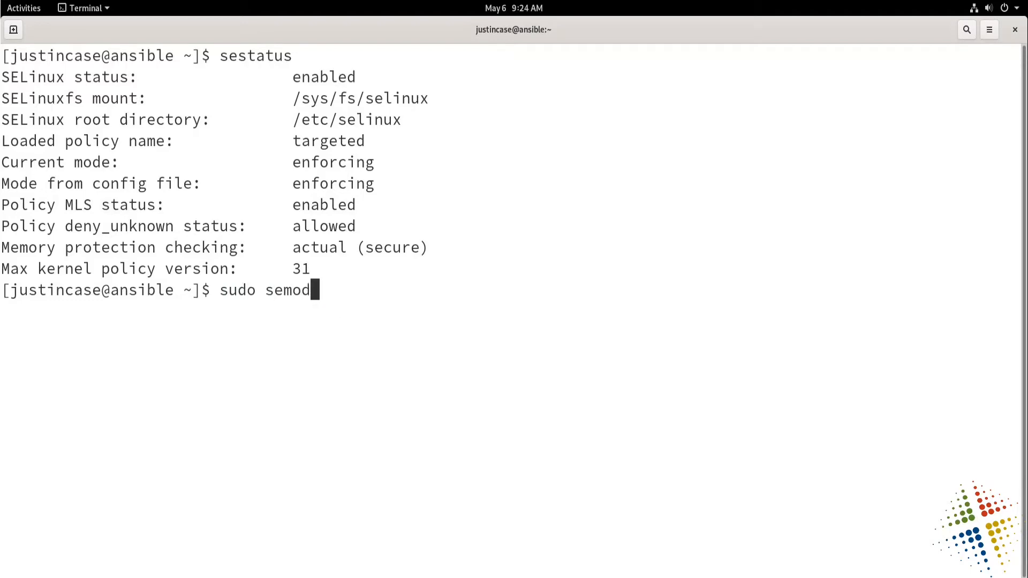
text(ule -i /usr/sha)
key(Tab)
text(se)
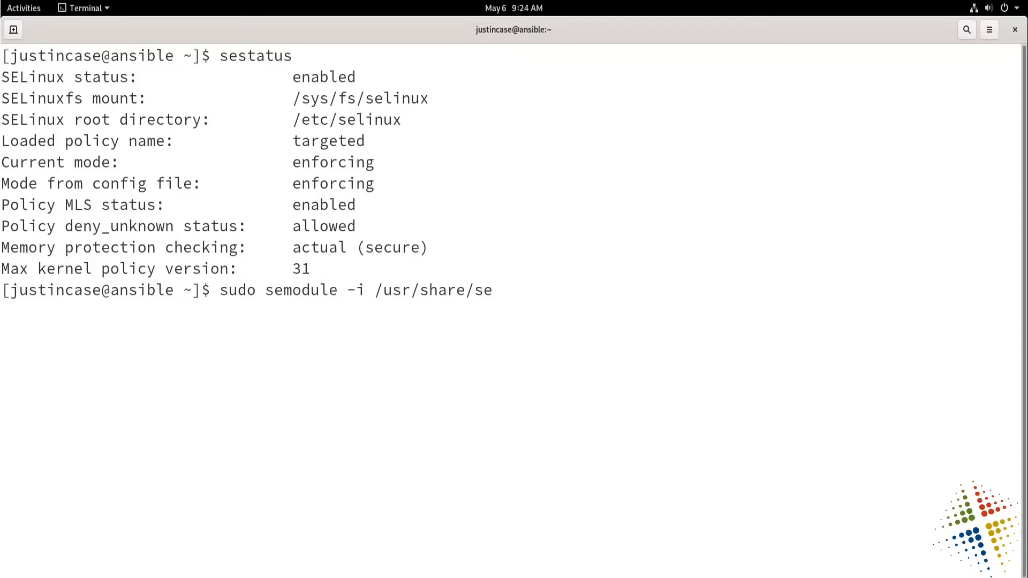
text(li)
key(Tab)
text(pa)
key(Tab)
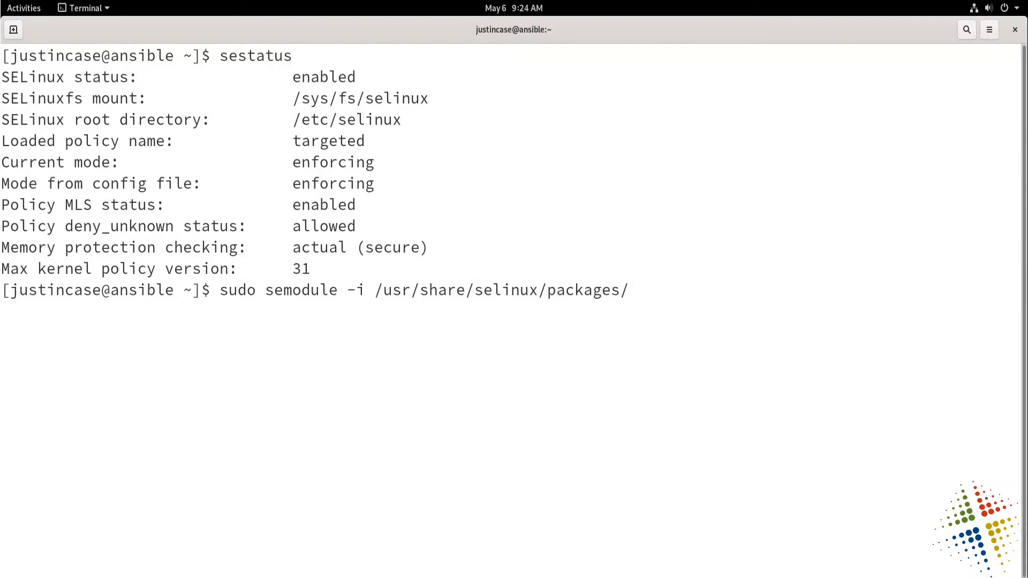
text(sn)
key(Tab)
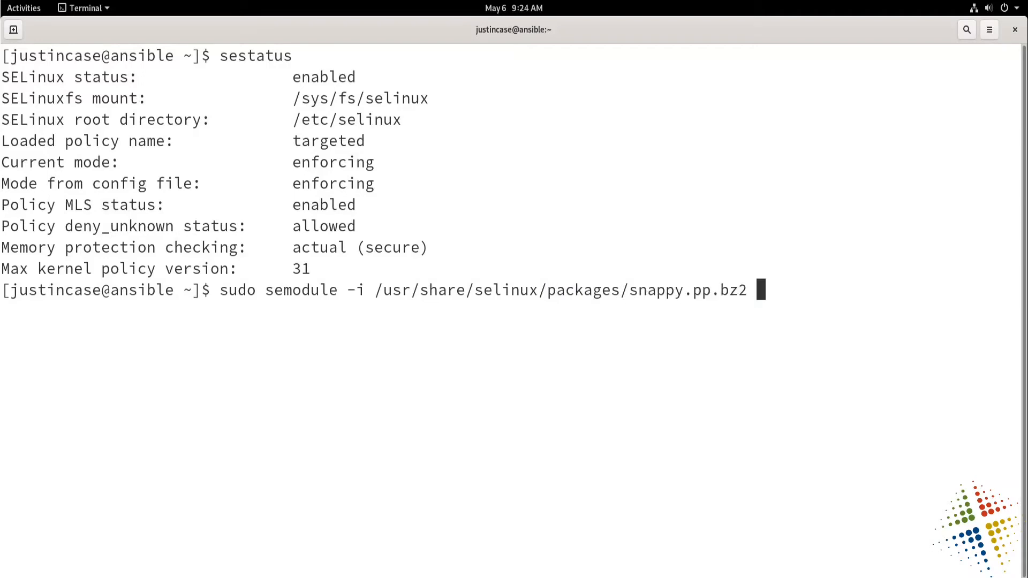
key(Return)
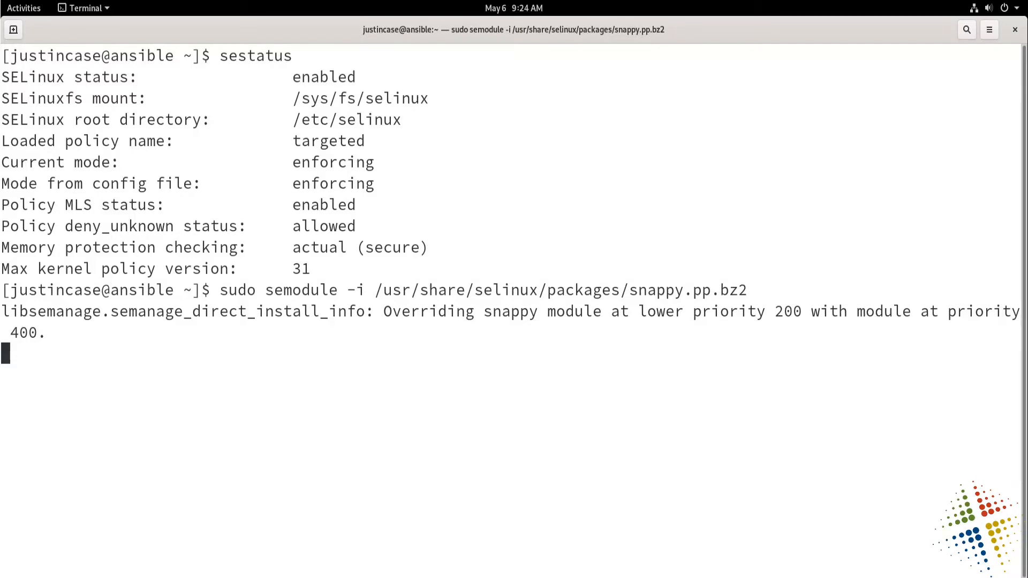
Reboot the machine with sudo and open a new Terminal window on the desktop.
text(sudo rebo)
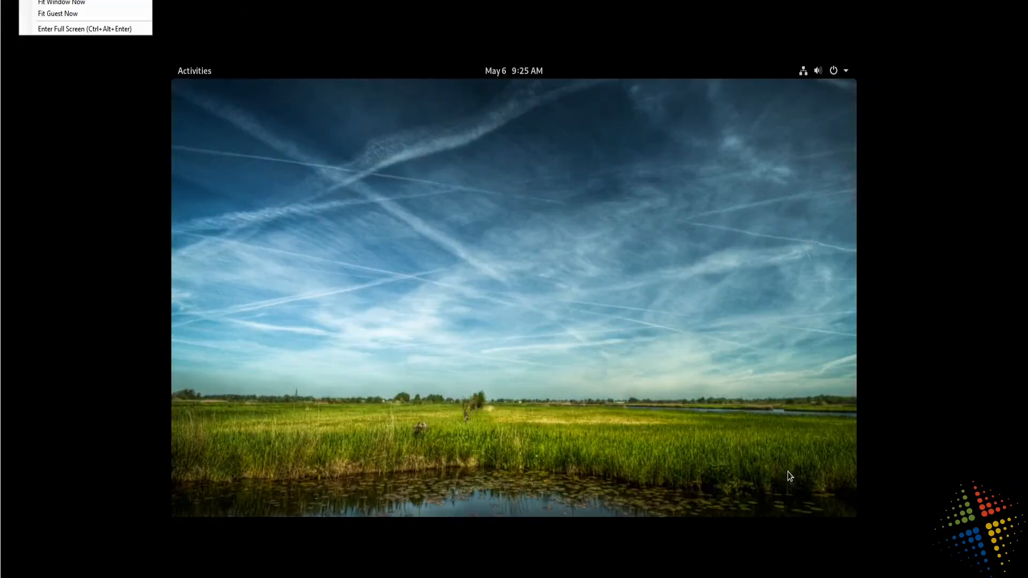
key(ctrl+alt+Return)
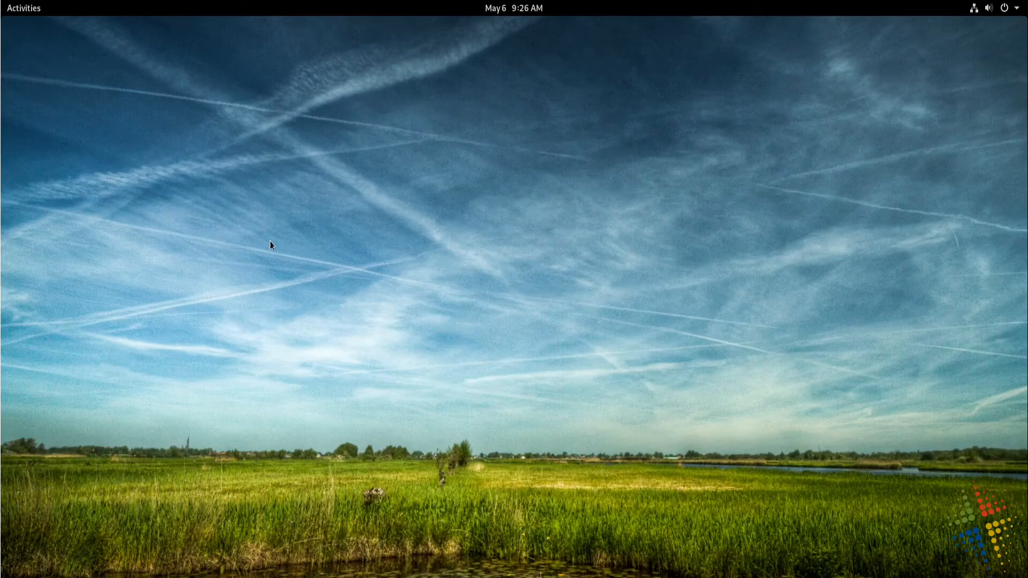
click(35, 15)
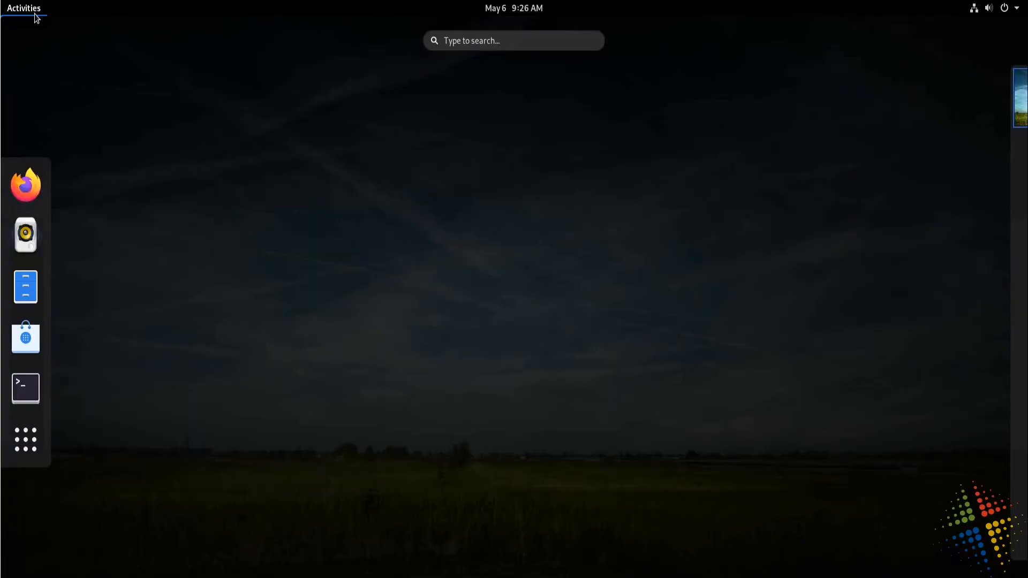
click(22, 387)
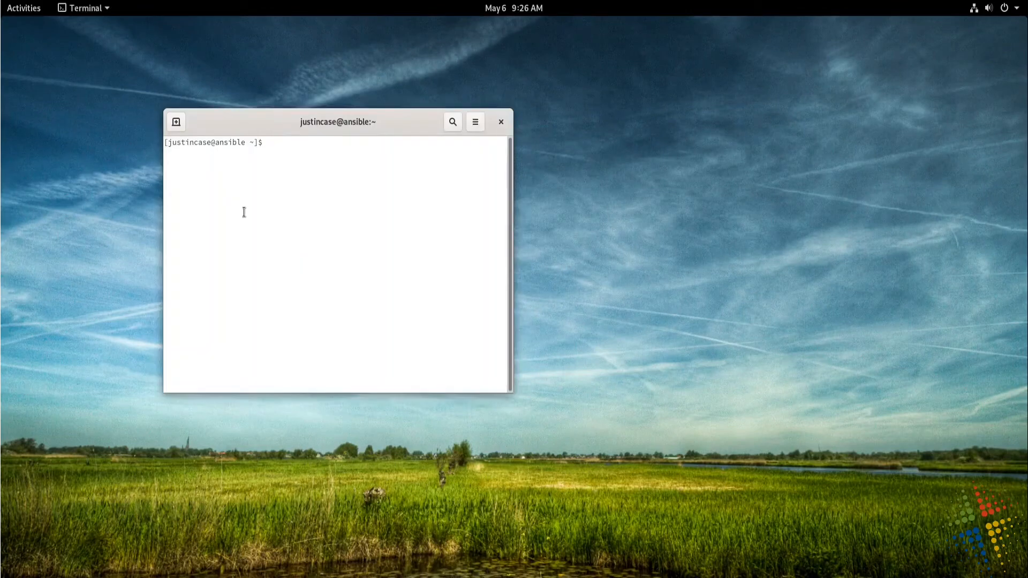
Maximize the terminal window and enlarge its text several times for readability.
double_click(320, 122)
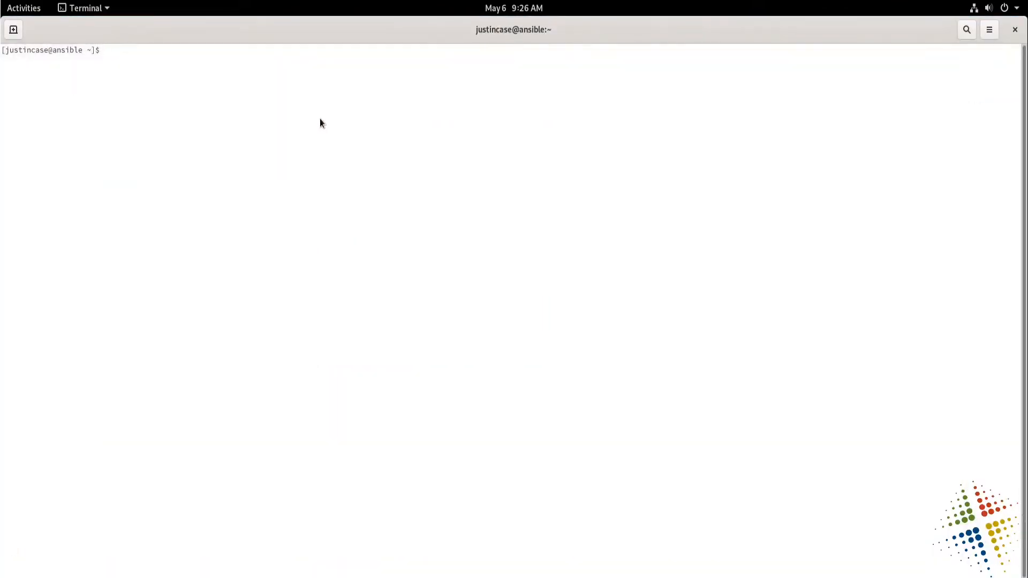
key(ctrl+plus)
key(ctrl+plus)
key(ctrl+plus)
key(ctrl+plus)
key(ctrl+plus)
key(ctrl+plus)
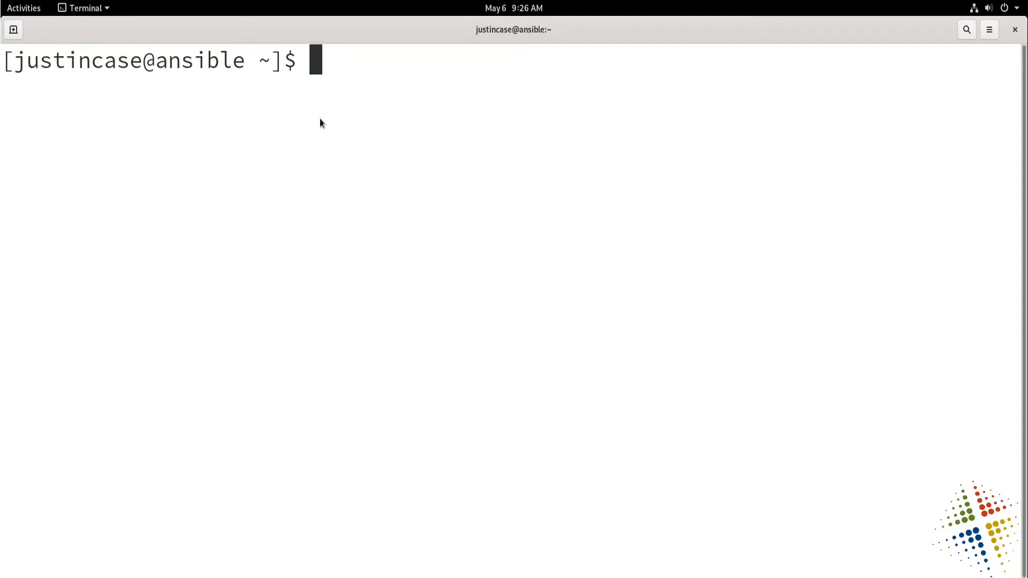
Run sudo snap install --classic code and authenticate with the account password.
text(sudo )
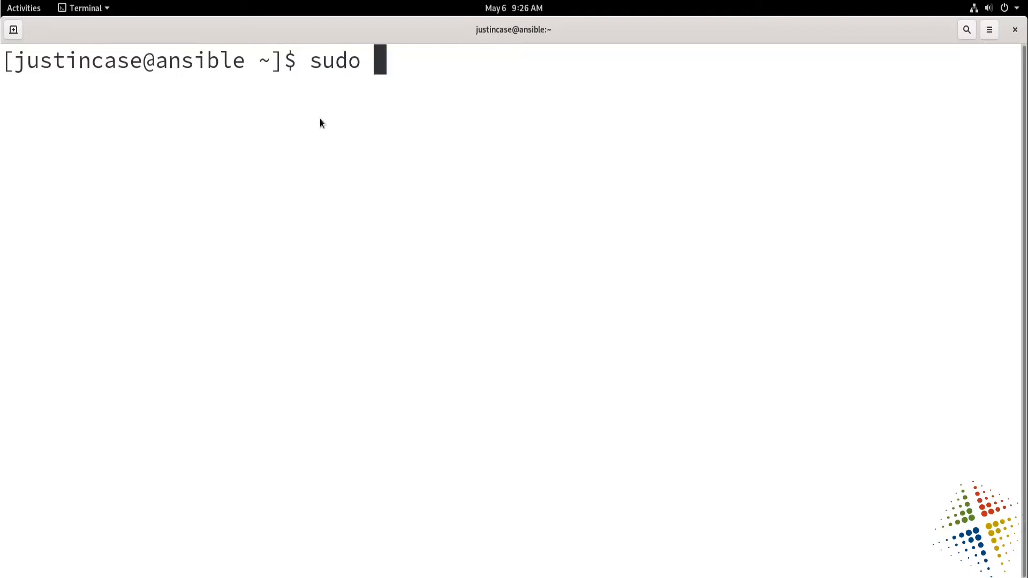
text(snap install )
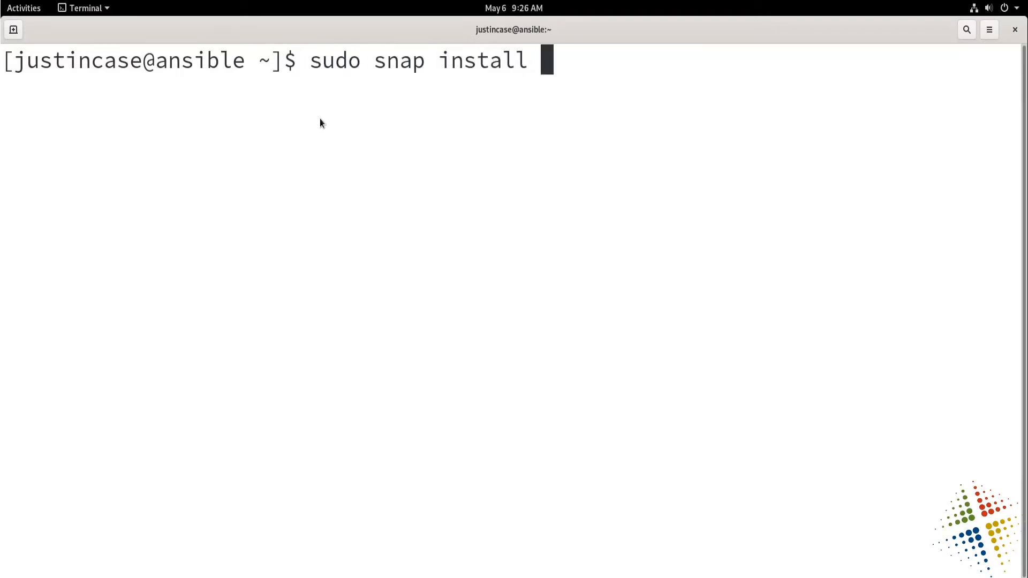
text(--classic)
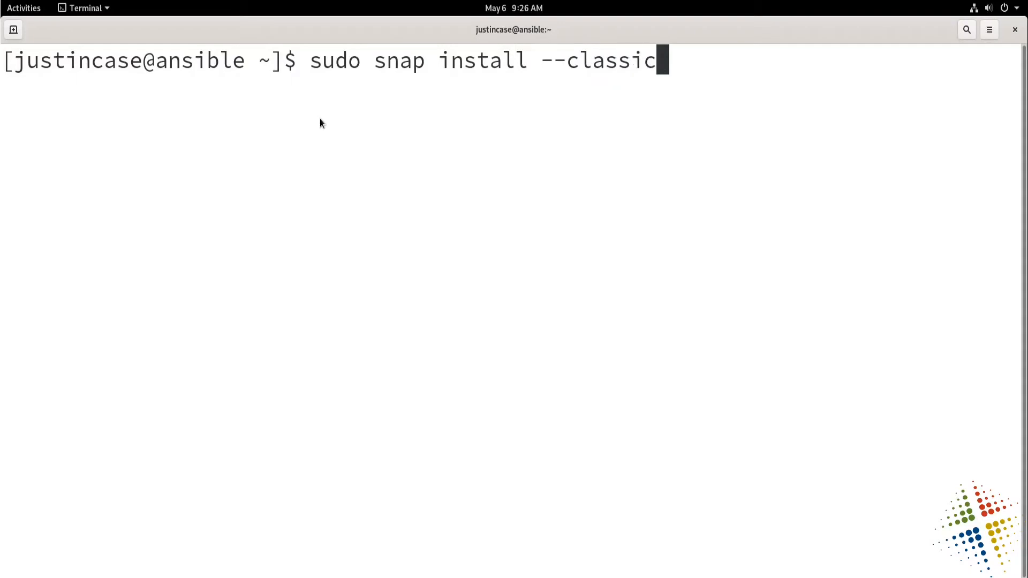
text( code)
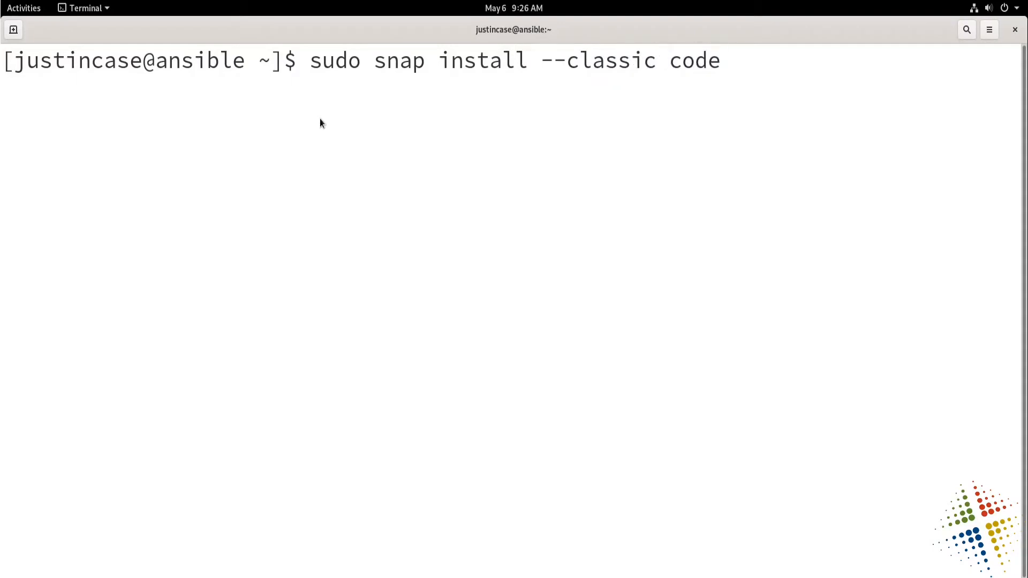
key(Return)
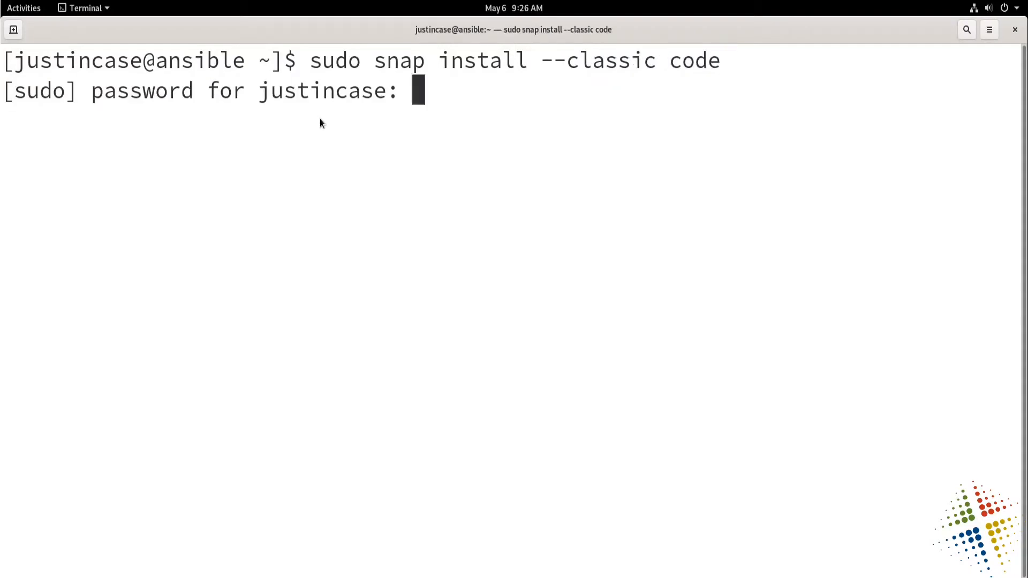
key(Return)
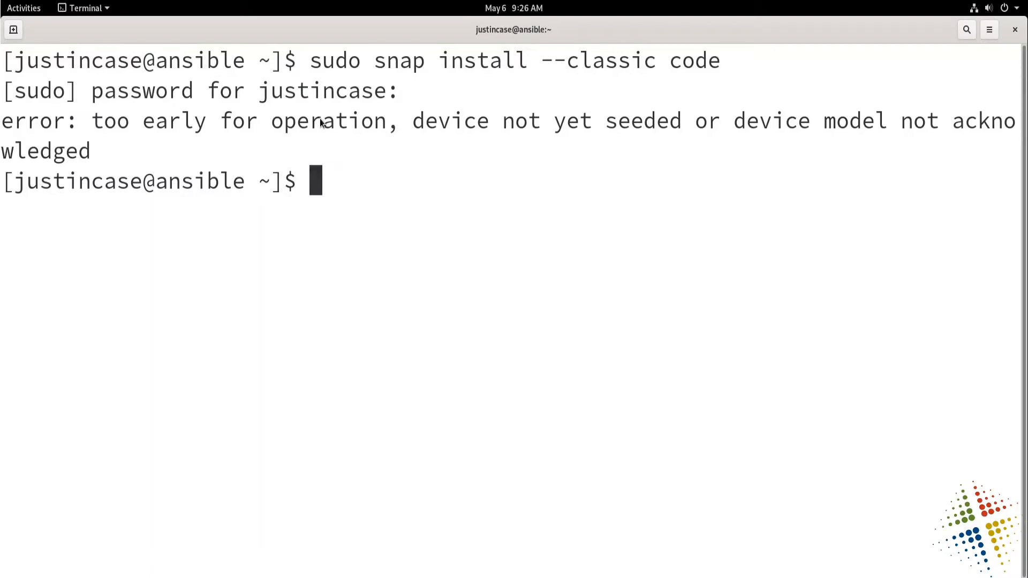
Retry the classic snap installation of code and review the messages printed in the terminal.
drag(413, 129, 697, 127)
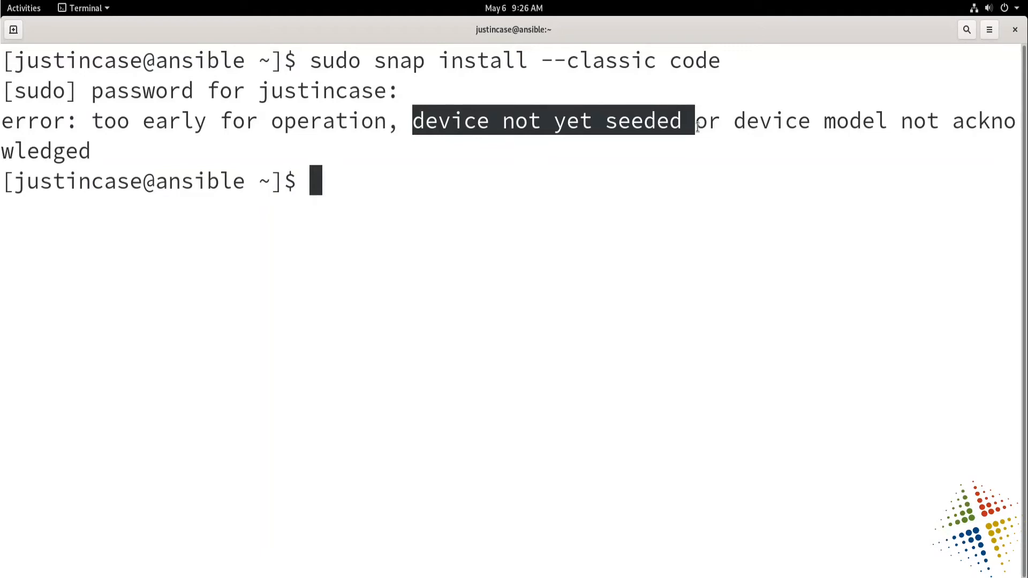
key(Up)
key(Return)
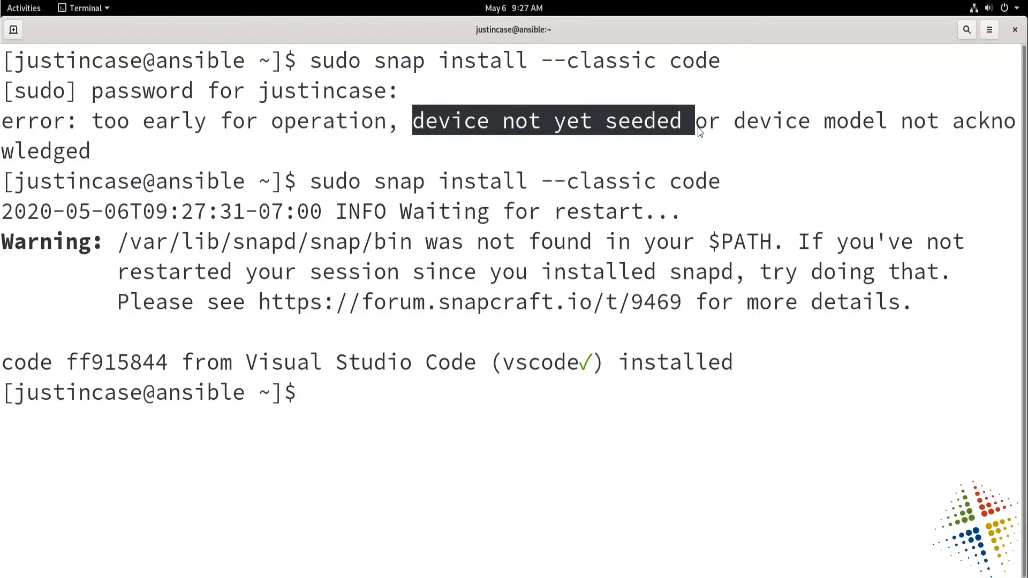
click(8, 243)
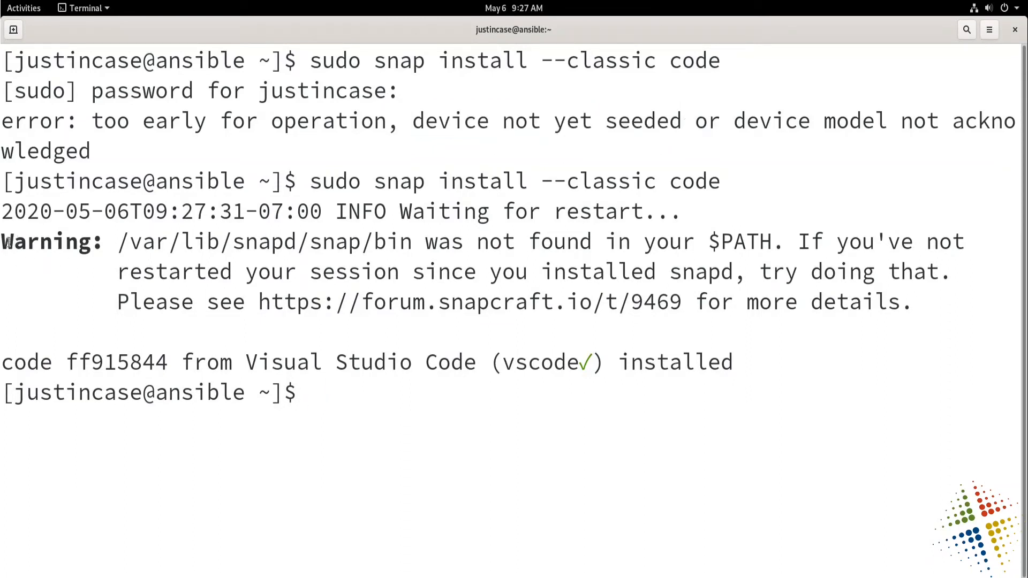
drag(8, 243, 939, 294)
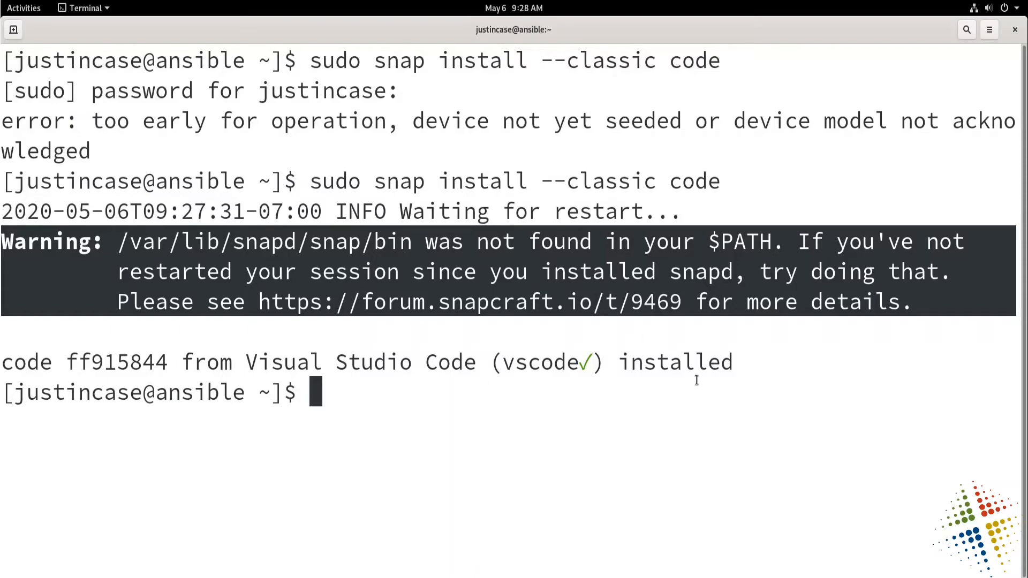
drag(738, 363, 1, 363)
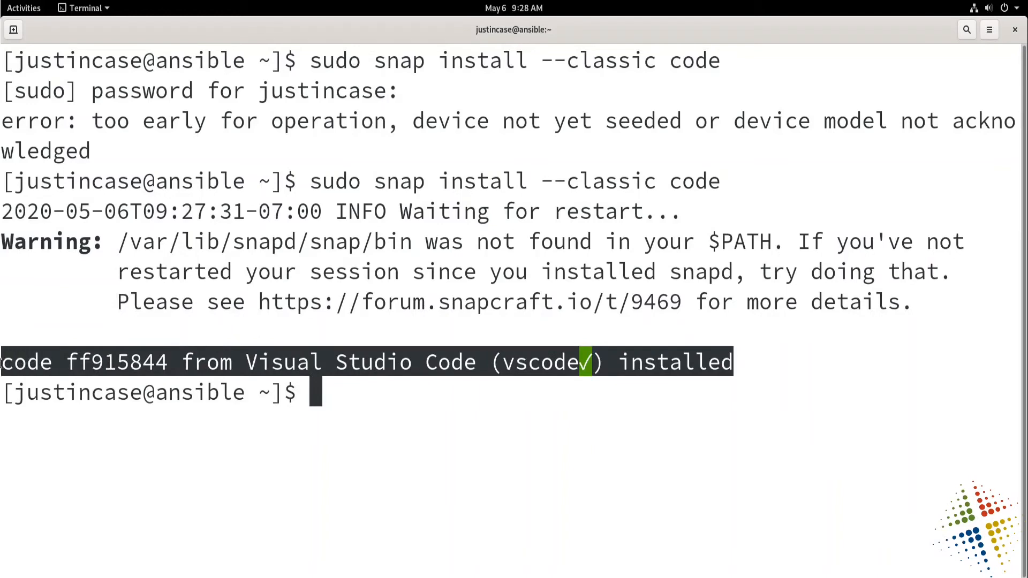
click(492, 444)
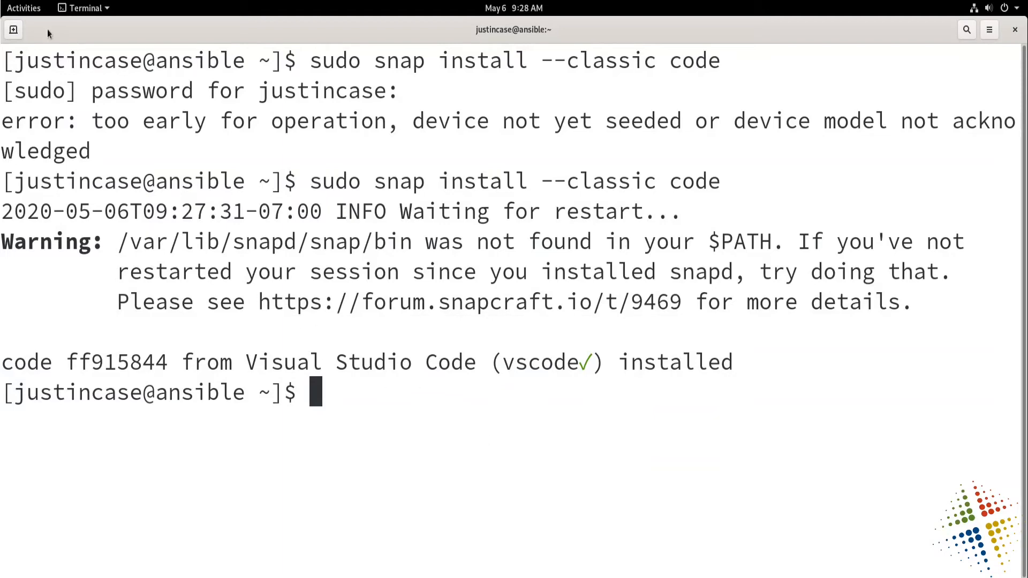
Try to launch Visual Studio Code from the overview of all installed applications.
click(23, 8)
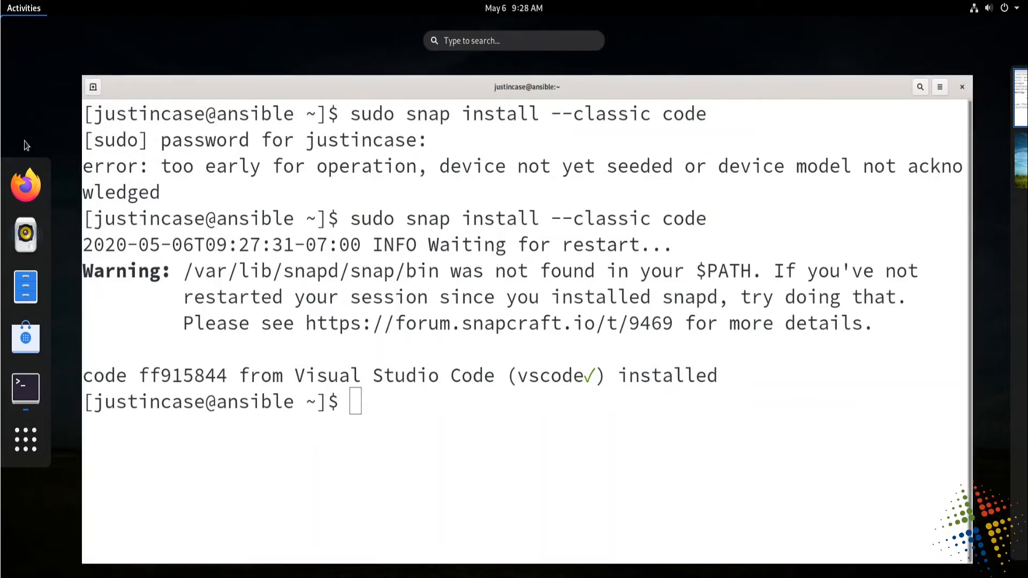
click(30, 453)
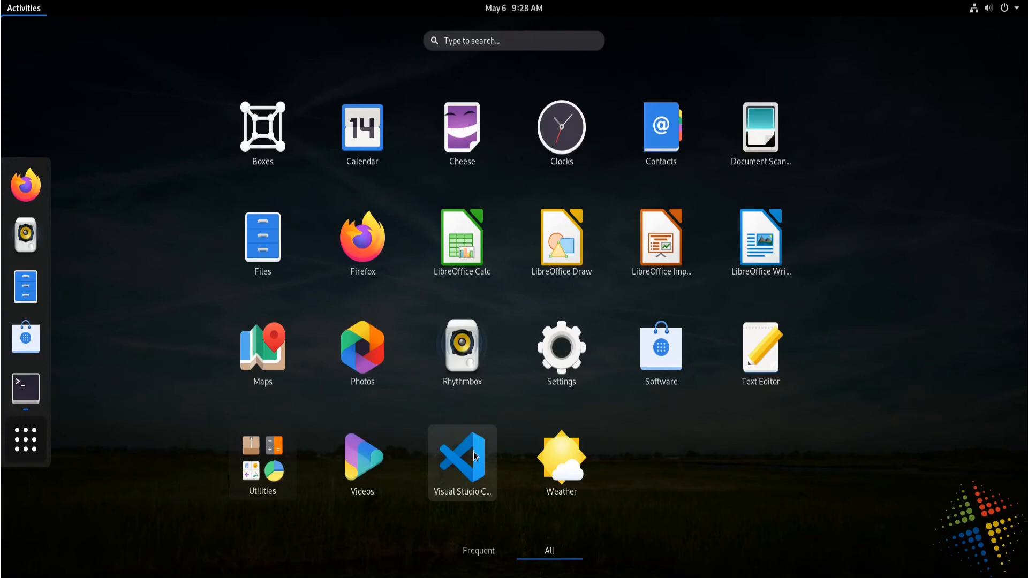
click(474, 451)
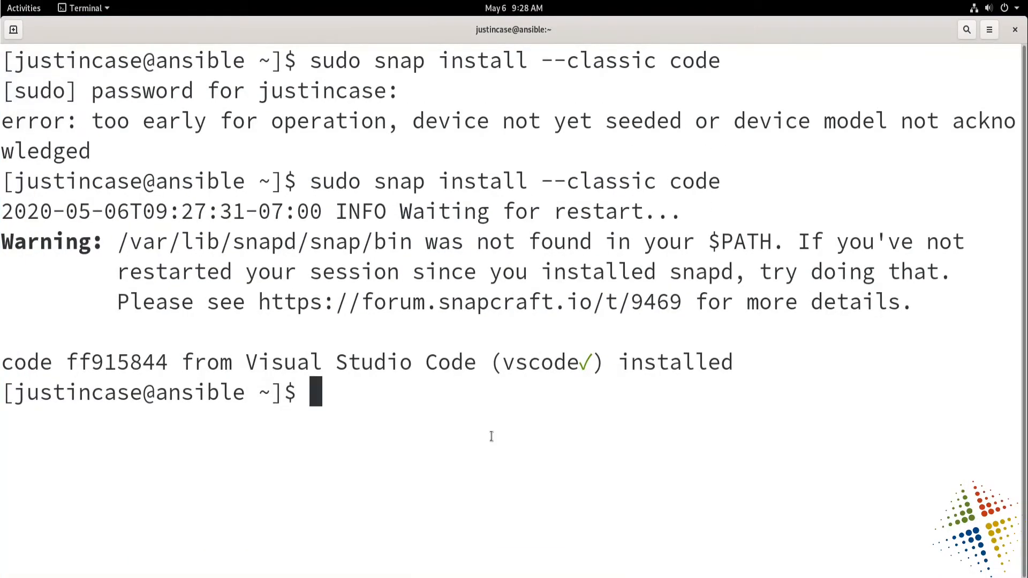
Start Visual Studio Code from the terminal with the code command and maximize its window.
text(code)
key(Return)
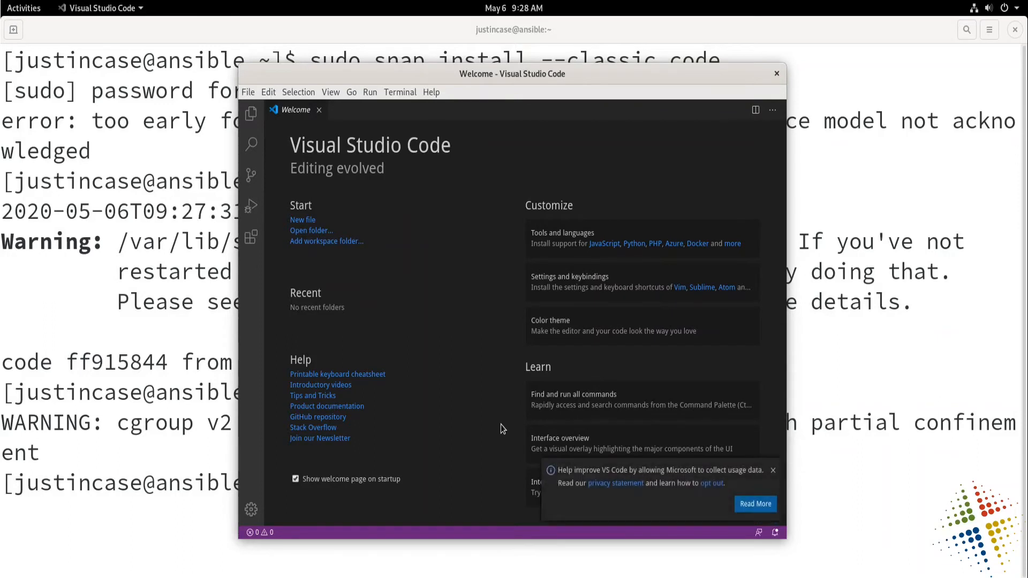
double_click(619, 76)
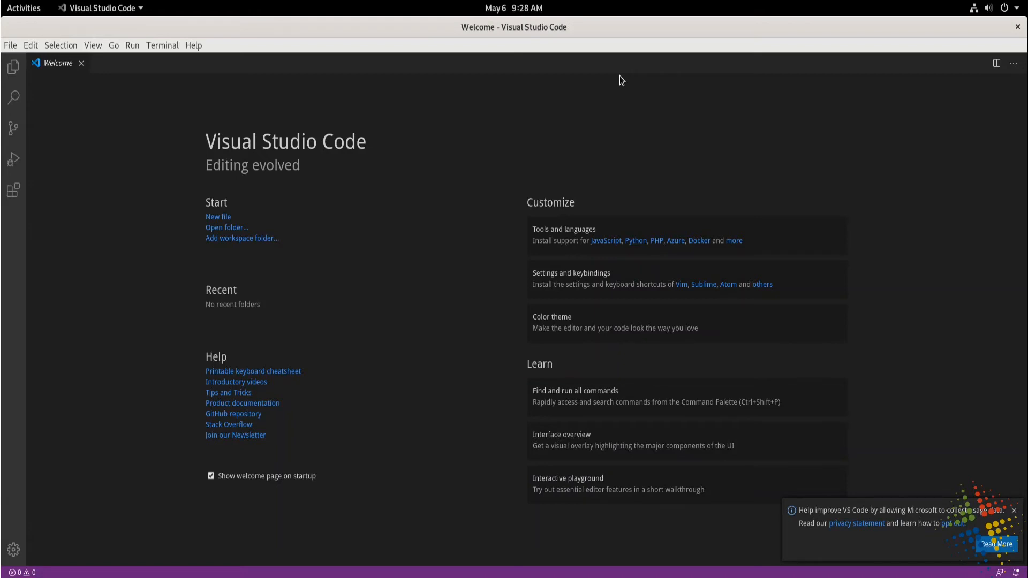
Open the IT385 folder from the home directory in the editor.
click(10, 46)
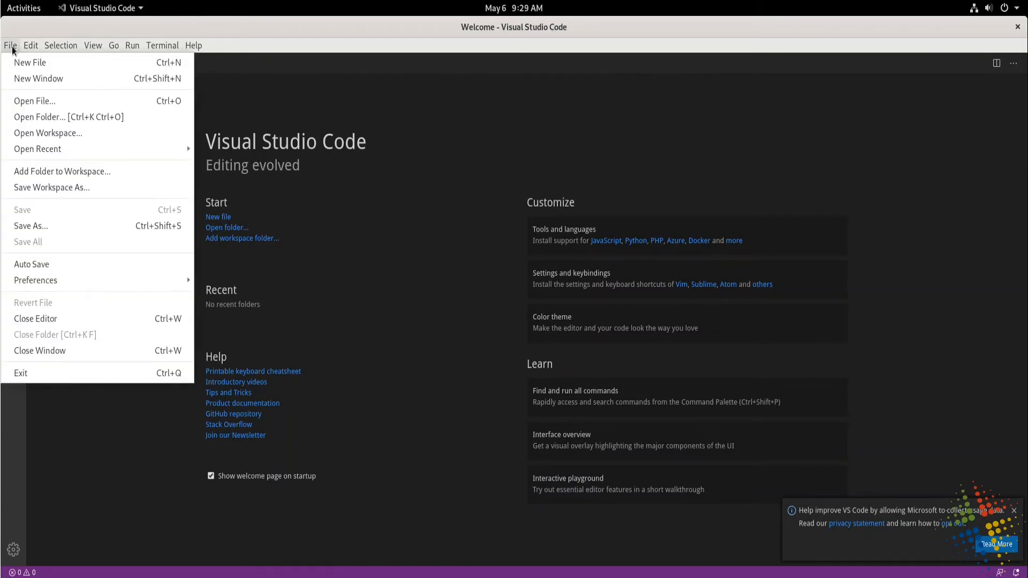
click(93, 117)
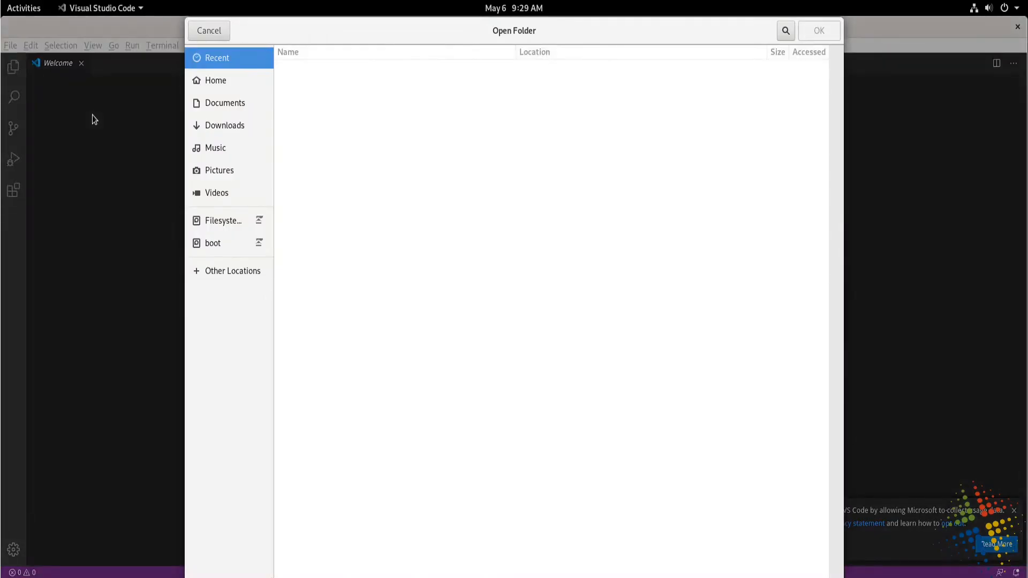
click(226, 84)
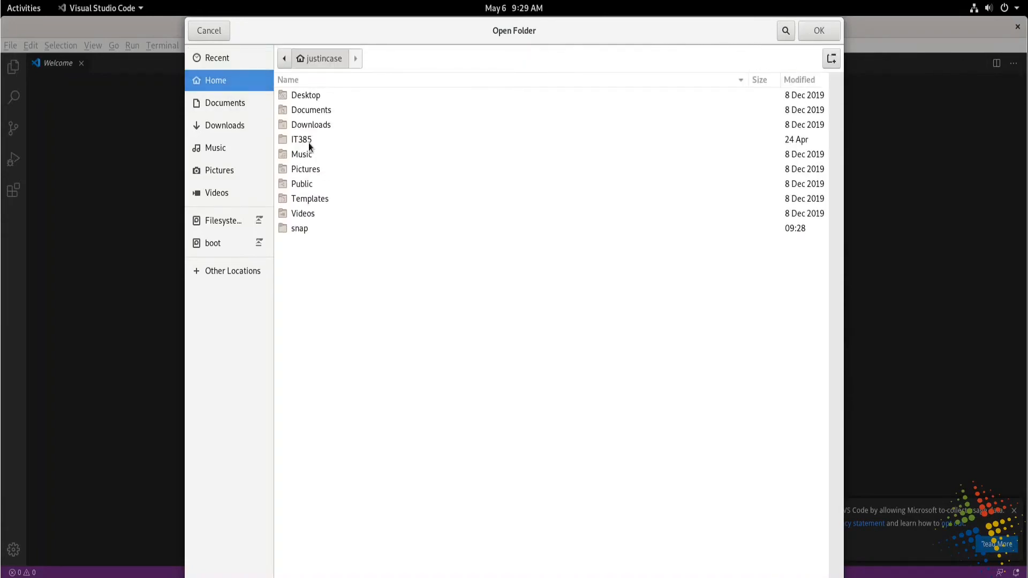
click(309, 142)
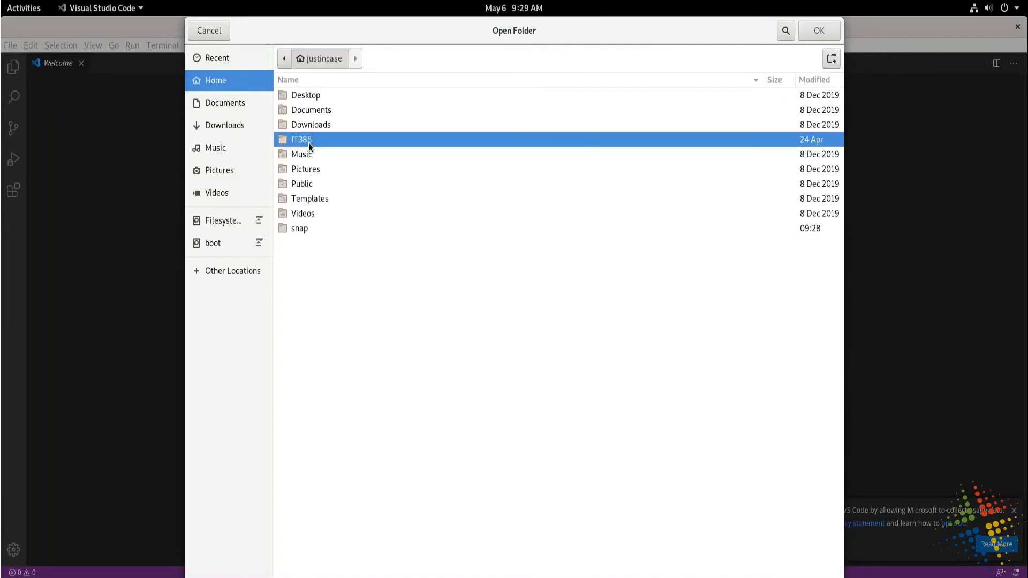
click(821, 33)
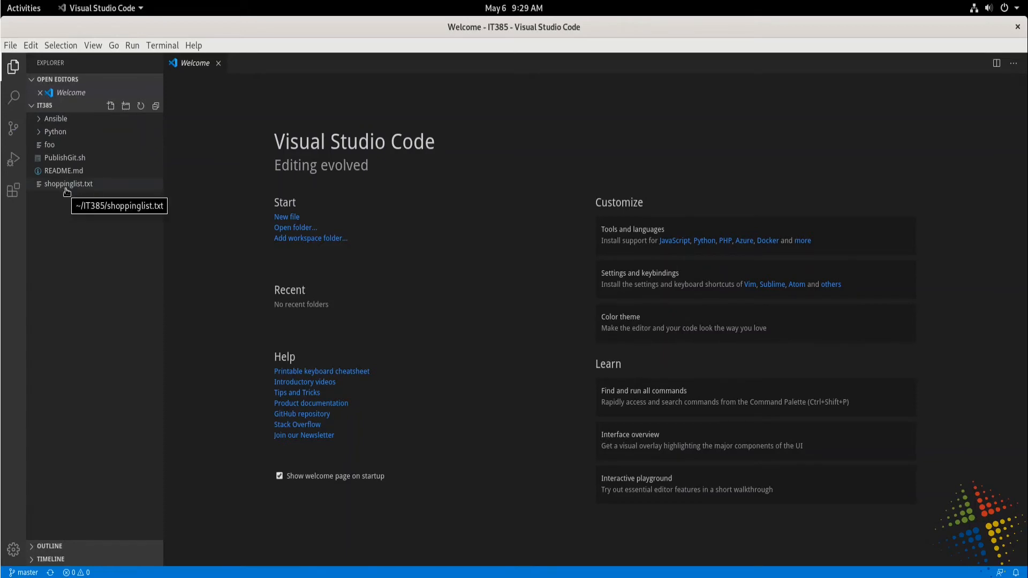
Browse the Python folder's files, collapse it again, and open shoppinglist.txt to review its items.
click(40, 133)
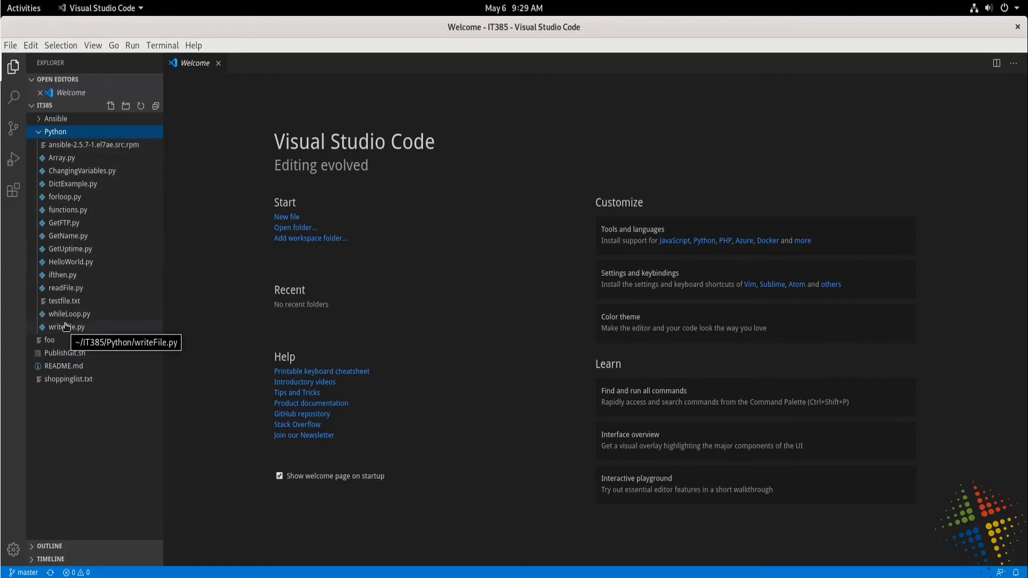
click(40, 135)
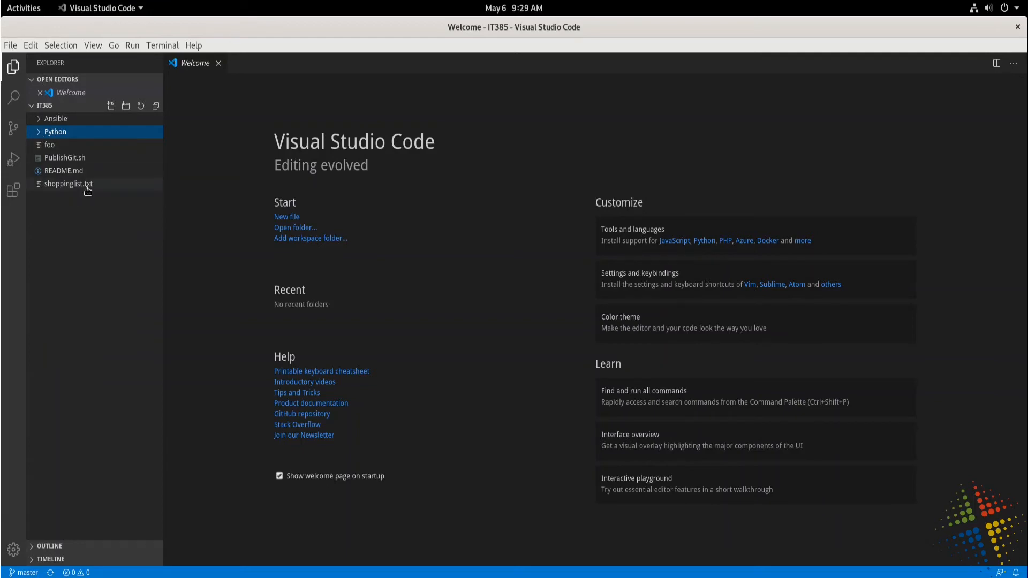
click(88, 191)
click(266, 193)
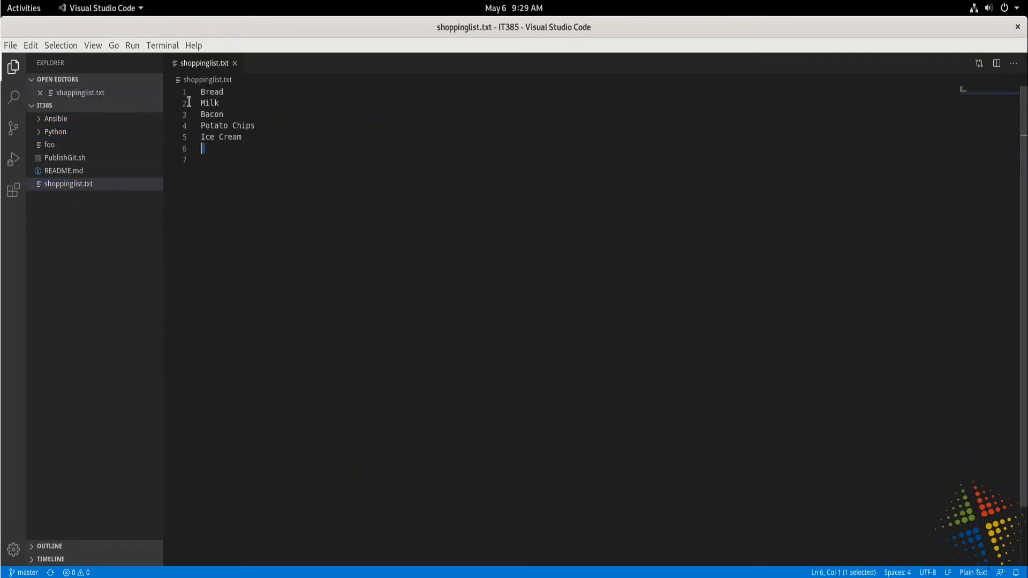
shift+click(193, 91)
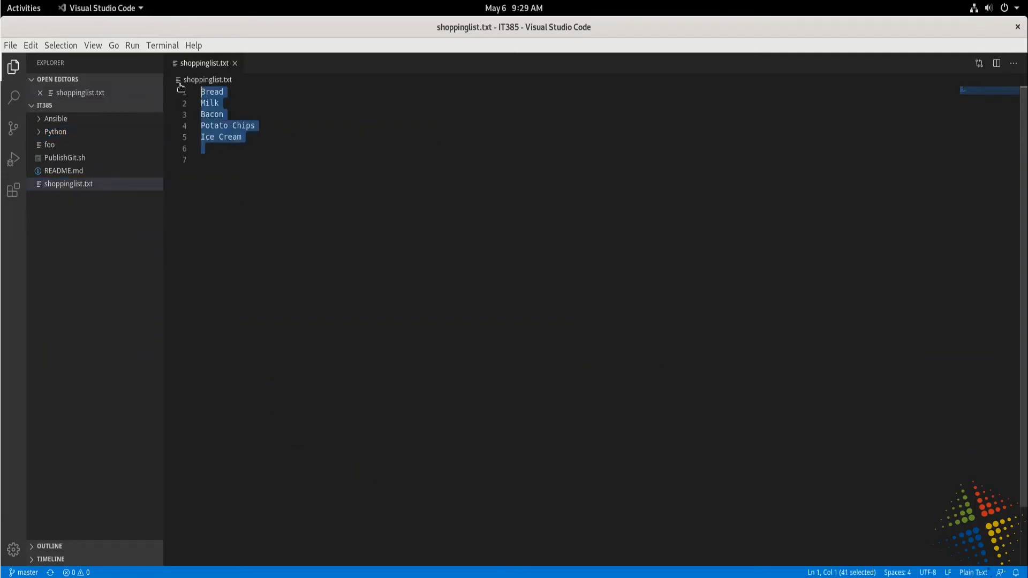
Add the item eggs on line 7 of shoppinglist.txt and save the file.
click(271, 172)
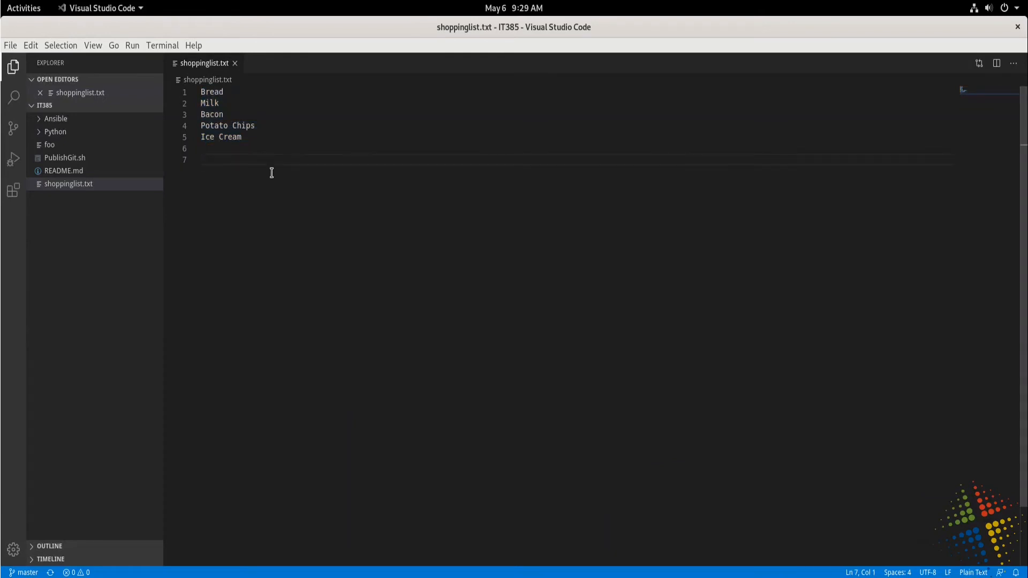
text(eggs)
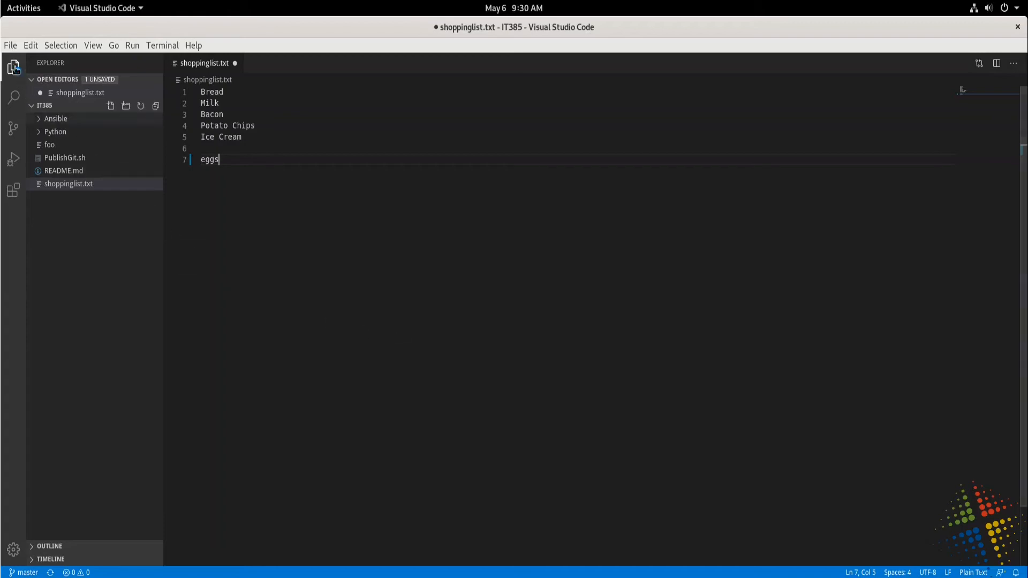
click(10, 47)
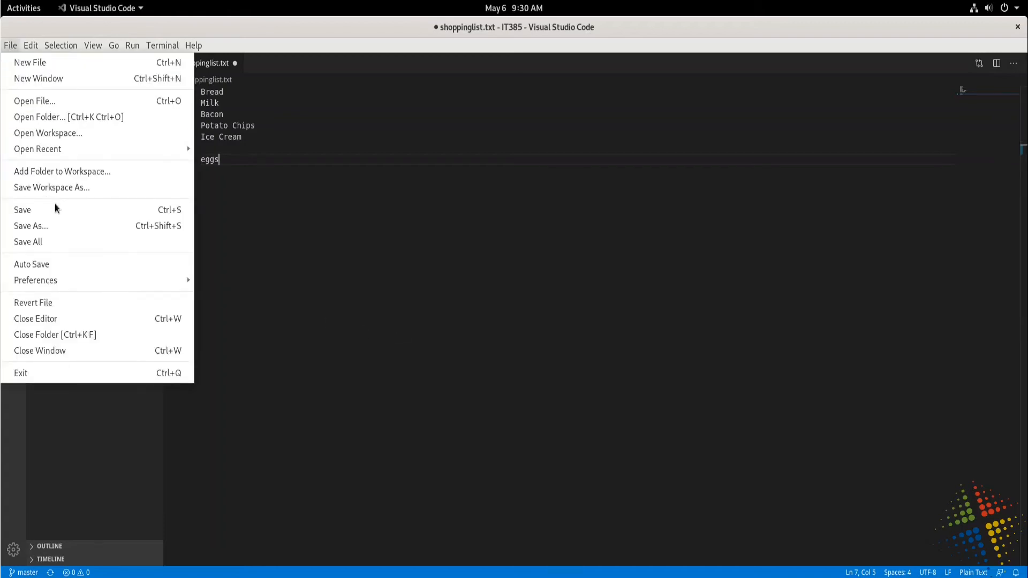
click(162, 217)
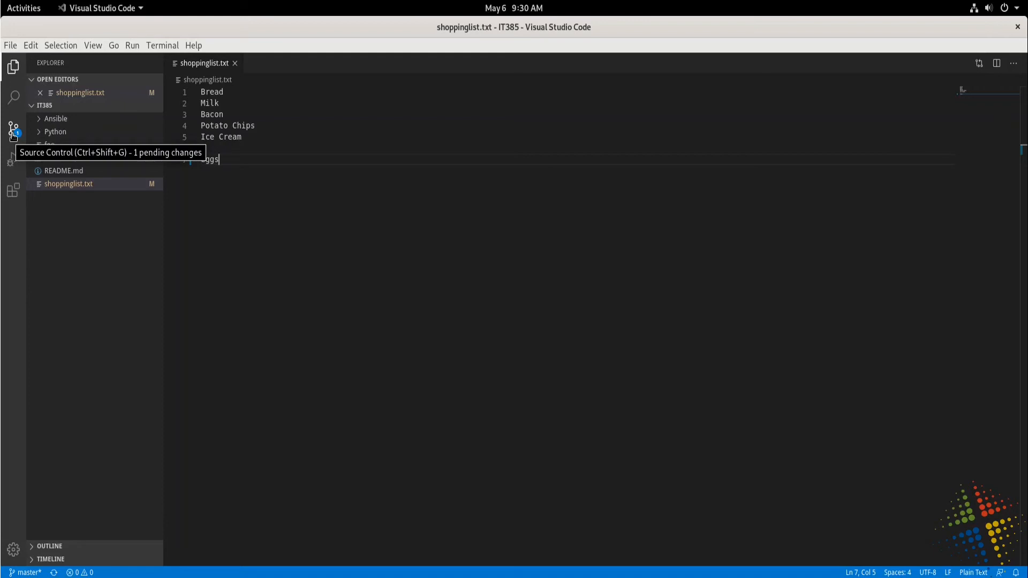
Commit the shoppinglist.txt change with the message "Updated shoppinglist", choosing to always stage all changes automatically.
click(11, 137)
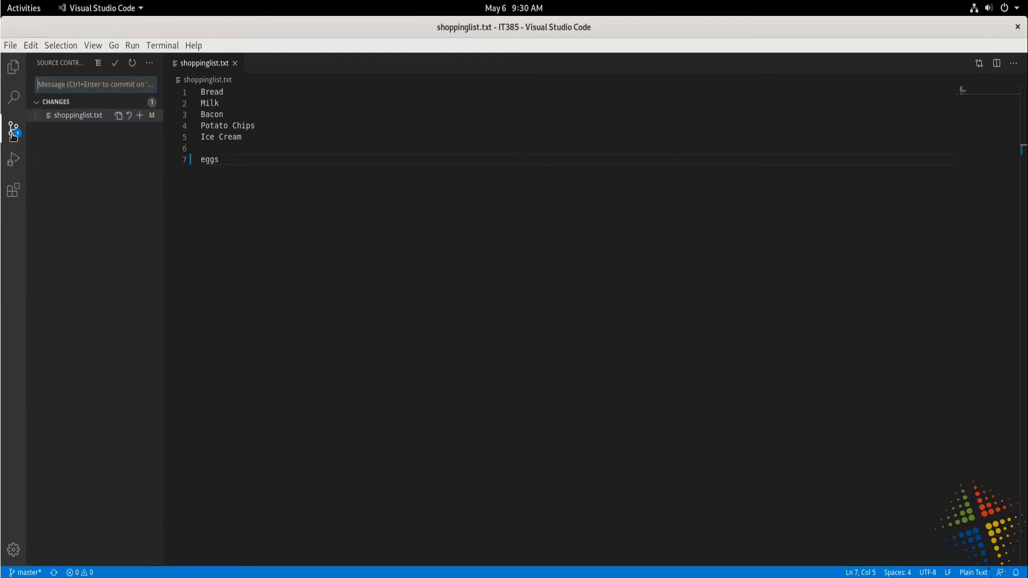
click(116, 69)
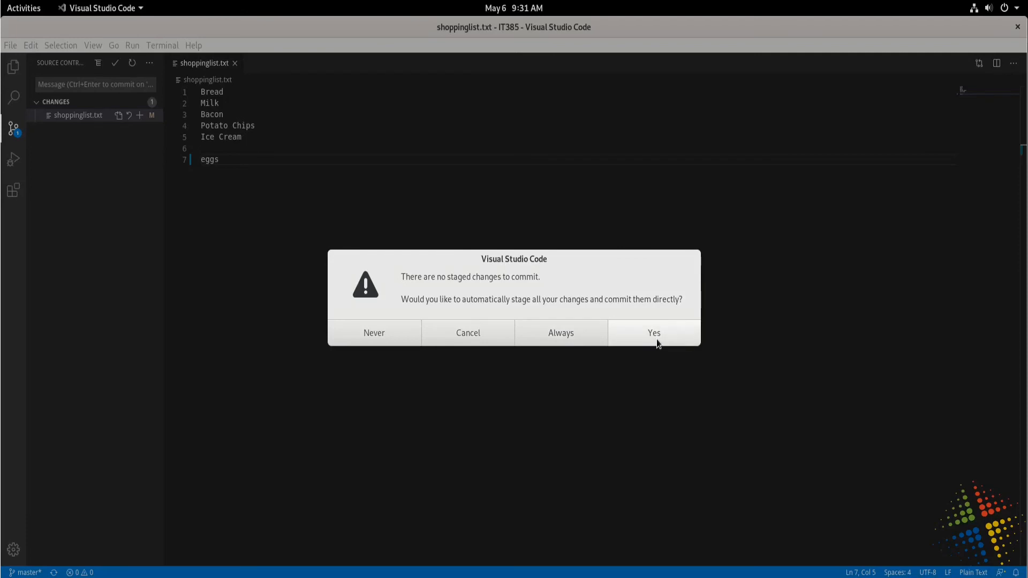
click(564, 343)
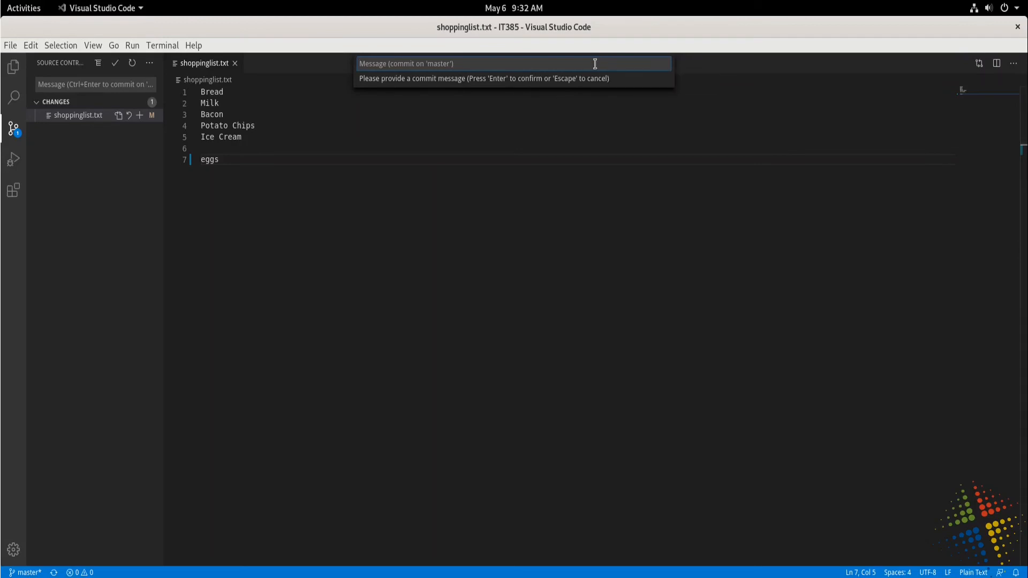
text(Updated shoppinglist)
key(Return)
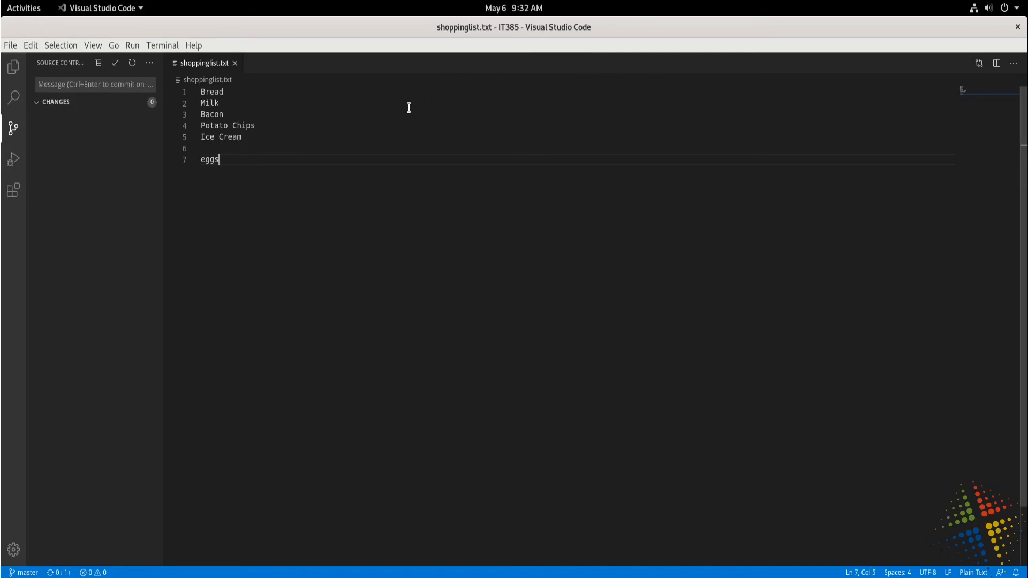
Sync the commits with origin/master, suppress that confirmation in future, and allow periodic git fetch.
click(150, 63)
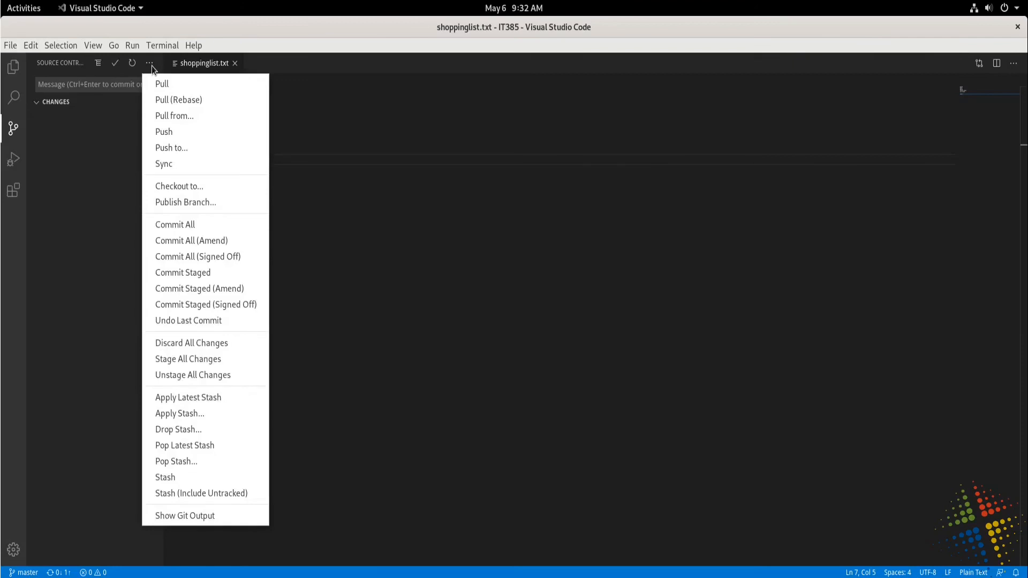
click(180, 163)
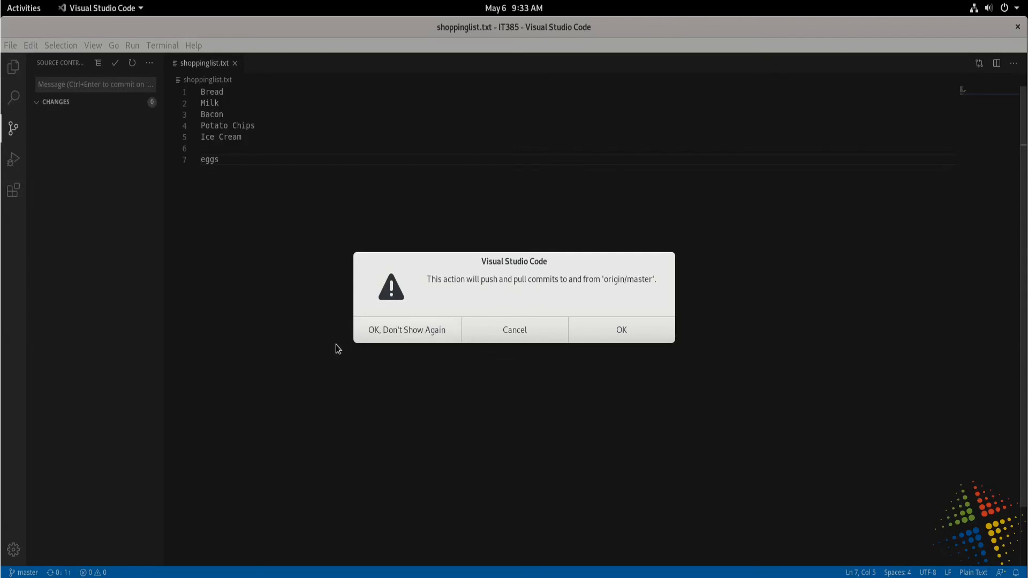
click(416, 338)
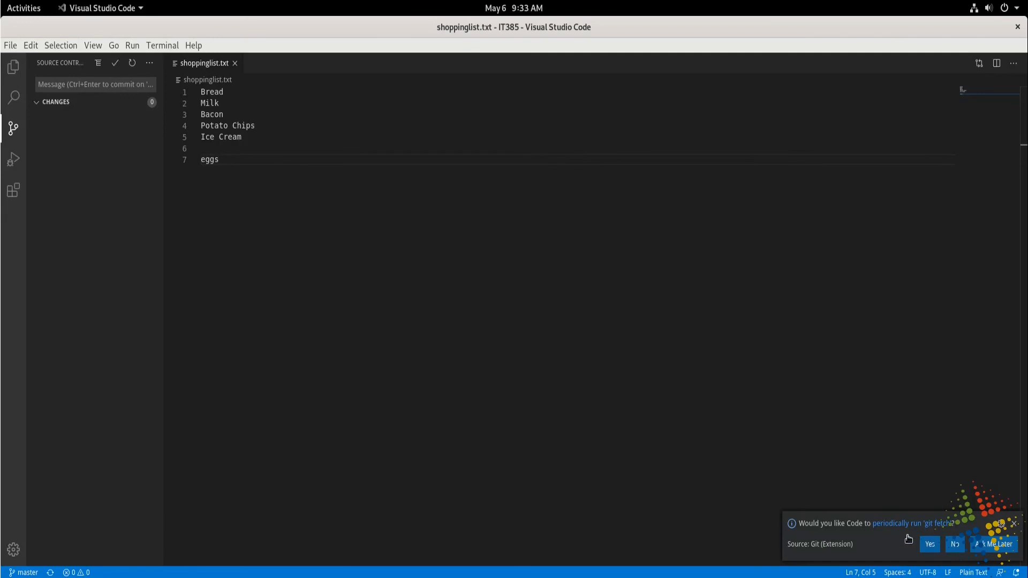
click(930, 544)
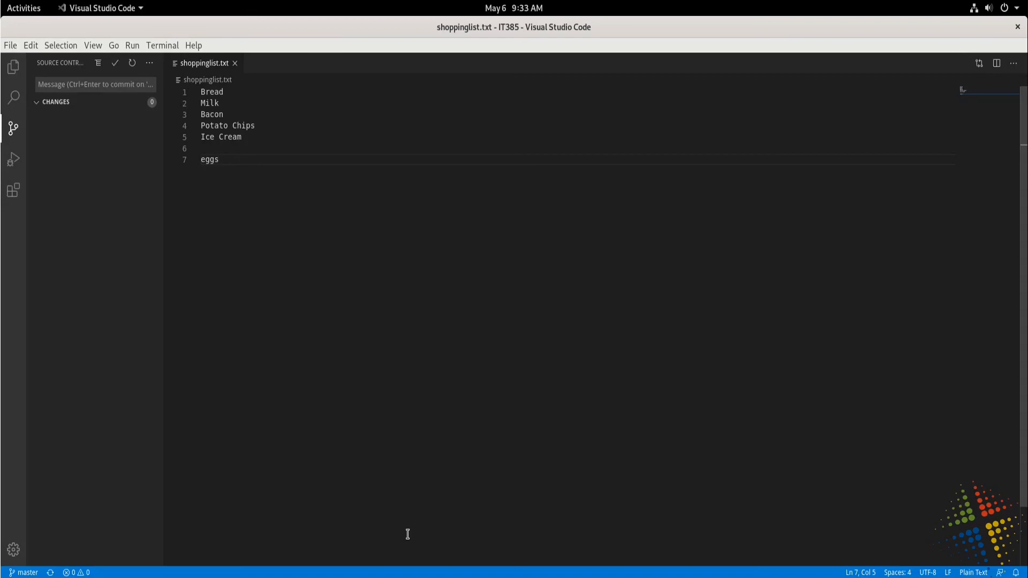
Close shoppinglist.txt and expand the Python and Ansible folders in the IT385 file tree.
click(234, 65)
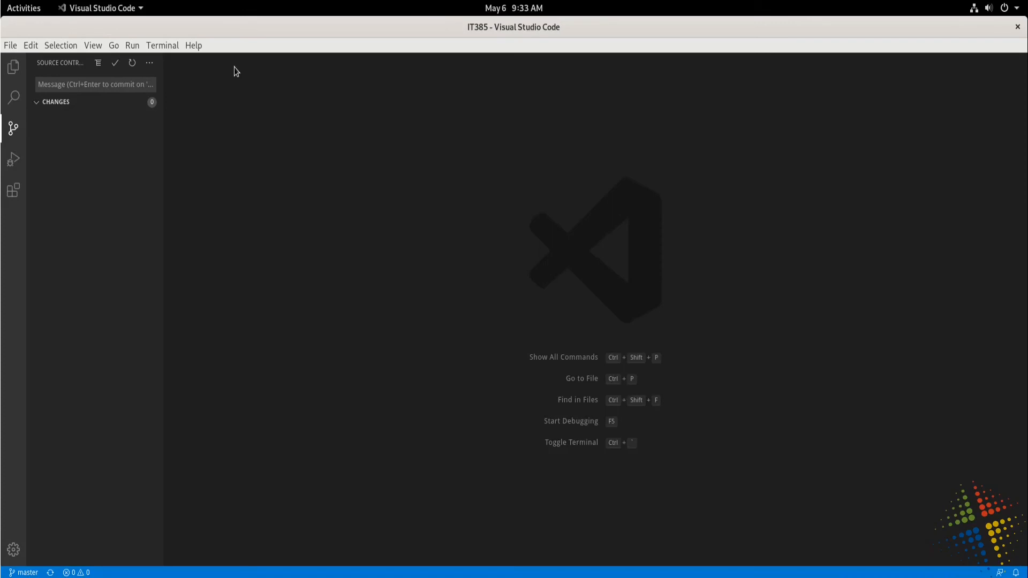
click(14, 69)
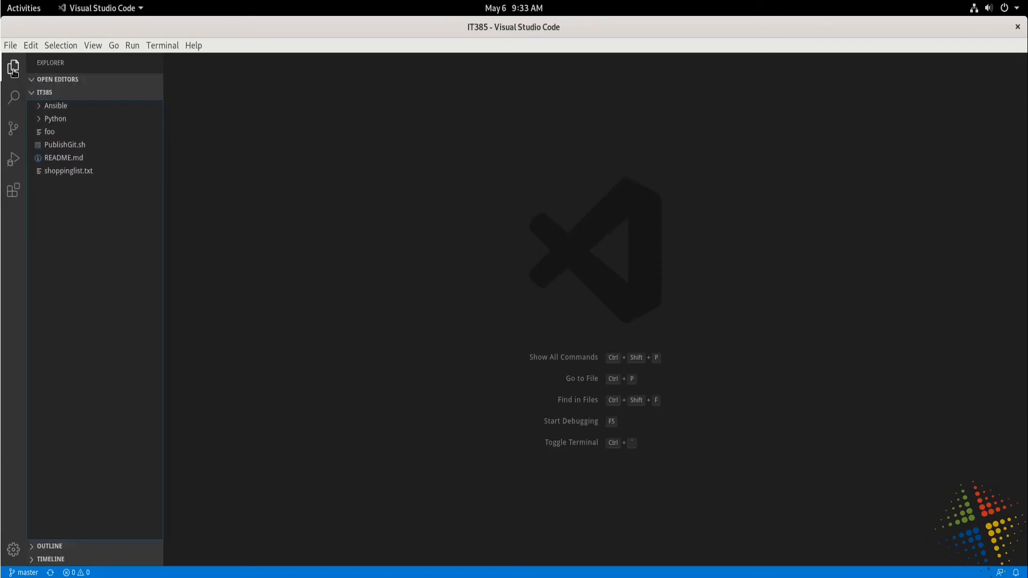
click(38, 116)
click(38, 108)
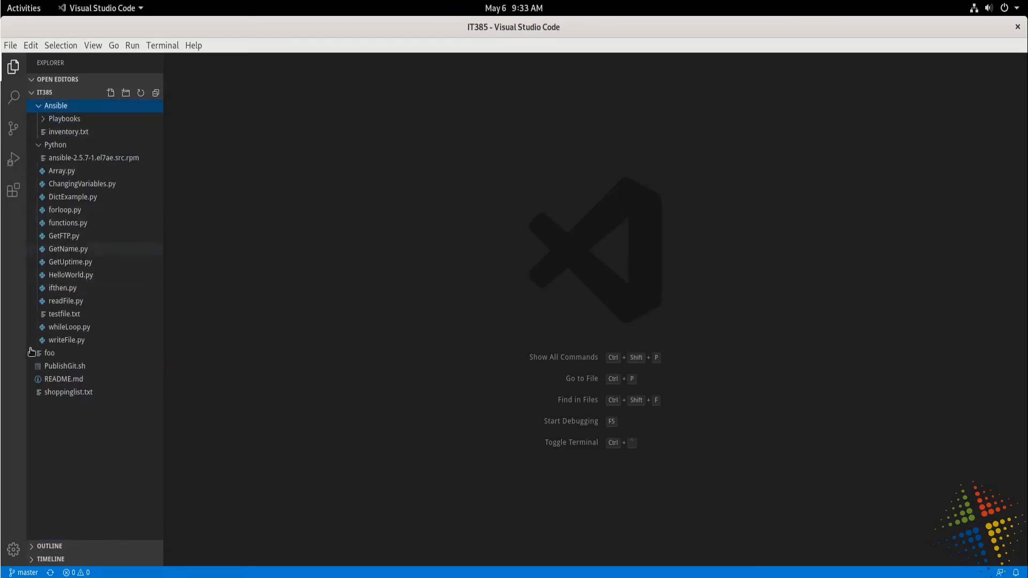